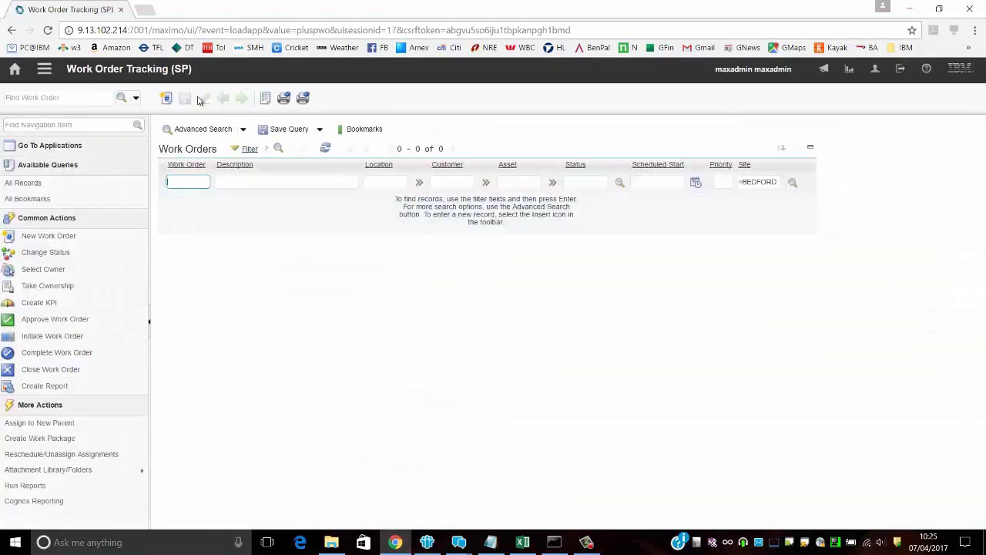
Insert a new work order (1215) and give it the description 'Fixed Price Work Order'
{"action": "left_click", "coordinate": [167, 99]}
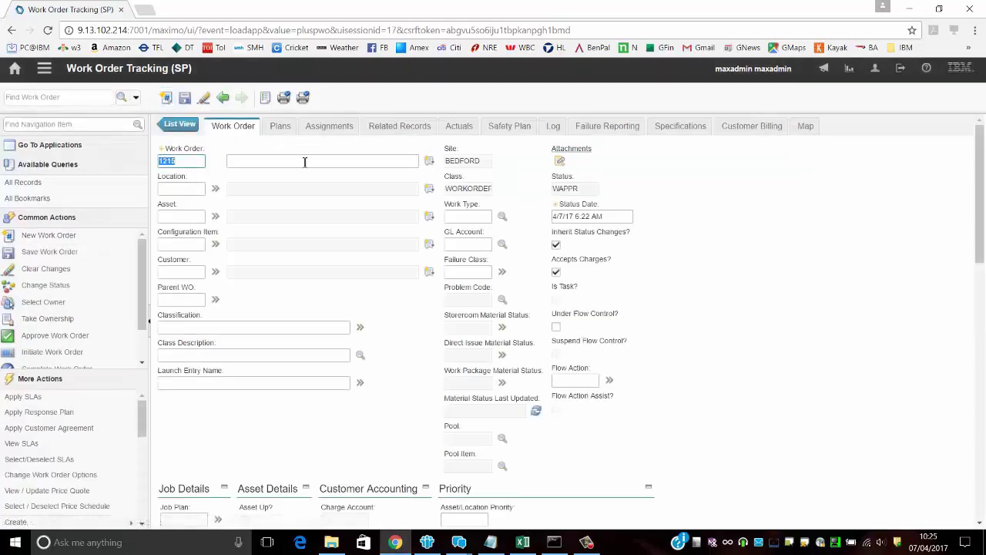
{"action": "left_click", "coordinate": [304, 161]}
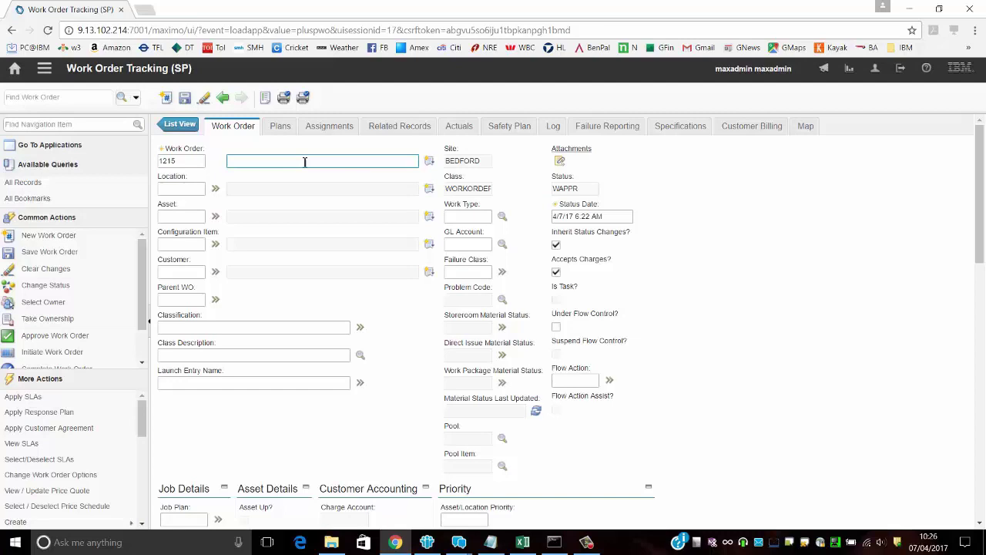
{"action": "type", "text": "Fixed "}
{"action": "type", "text": "Price Wor"}
{"action": "type", "text": "k Order"}
{"action": "key", "text": "Tab"}
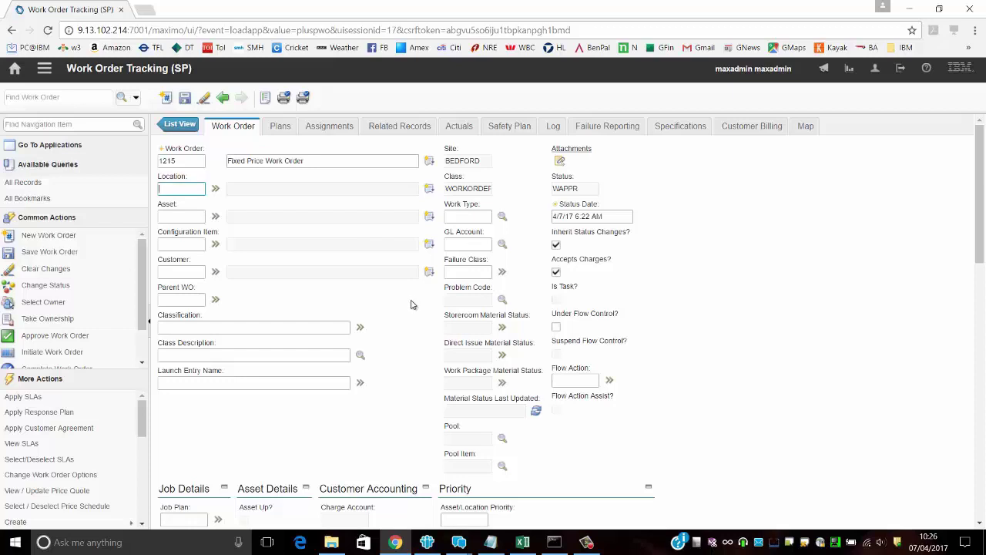
Pick customer C1 (Customer 1 PMR Validation test) from the Customer value list
{"action": "left_click", "coordinate": [163, 271]}
{"action": "left_click_drag", "start_coordinate": [159, 260], "coordinate": [197, 267]}
{"action": "left_click", "coordinate": [215, 272]}
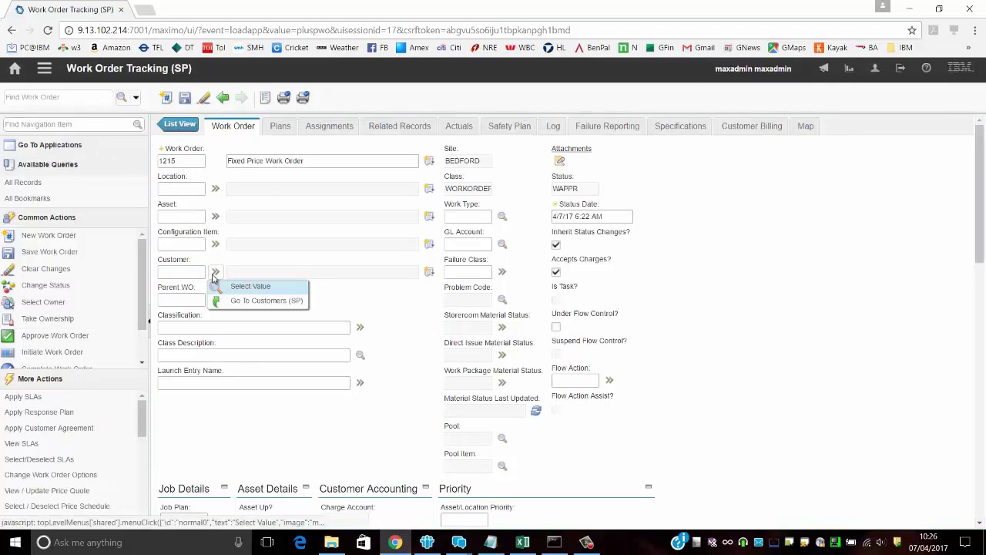
{"action": "left_click", "coordinate": [250, 286]}
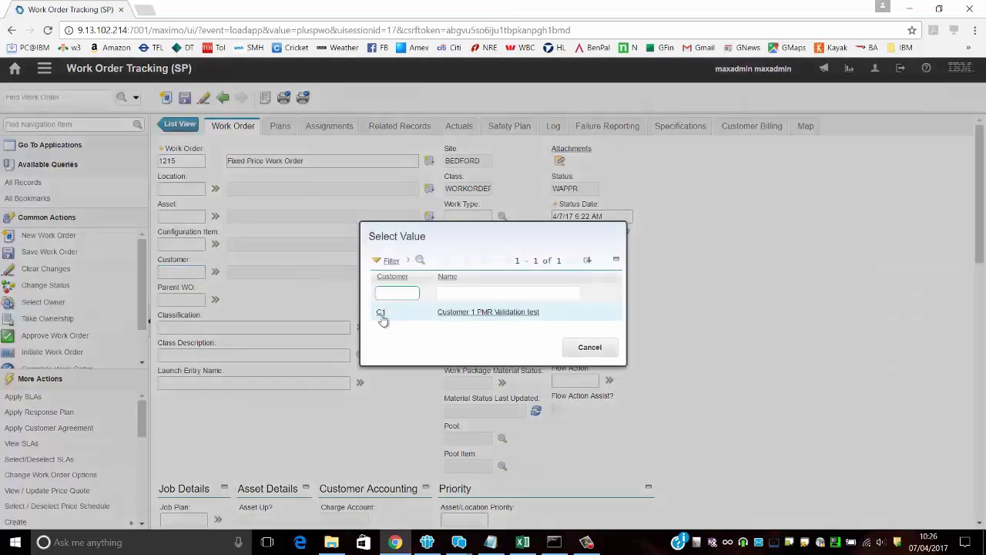
{"action": "left_click", "coordinate": [380, 312]}
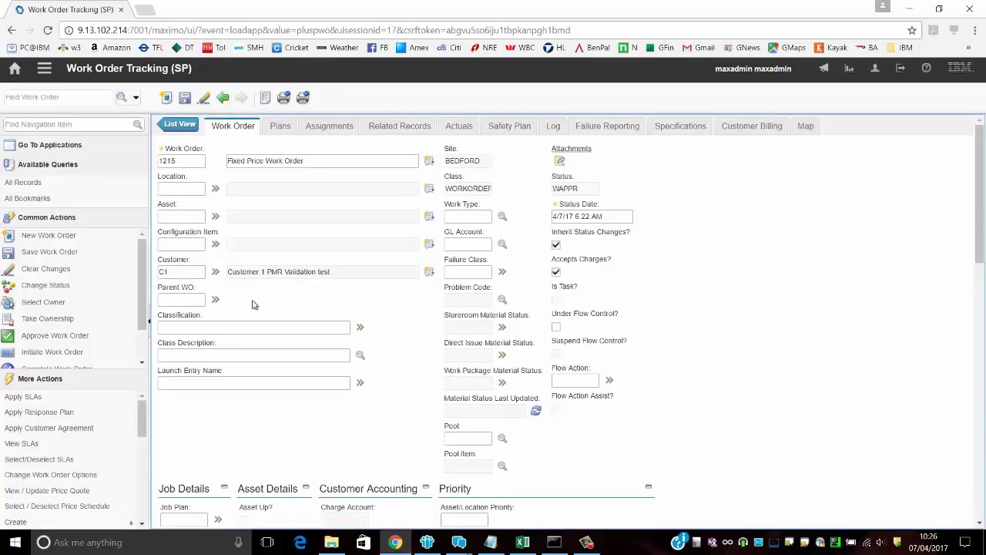
Save work order 1215 with its customer
{"action": "left_click", "coordinate": [184, 98]}
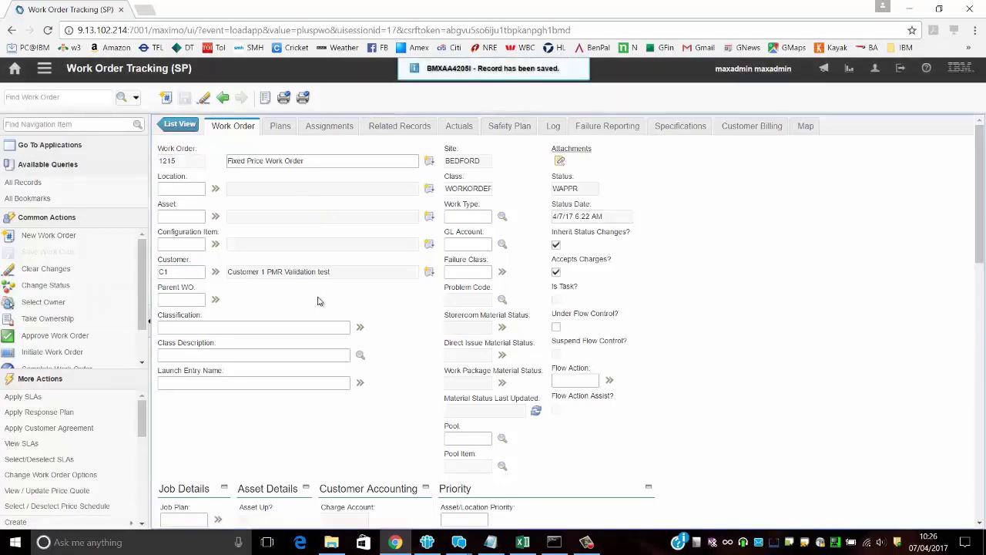
{"action": "scroll", "coordinate": [319, 301], "scroll_direction": "down", "scroll_amount": 2}
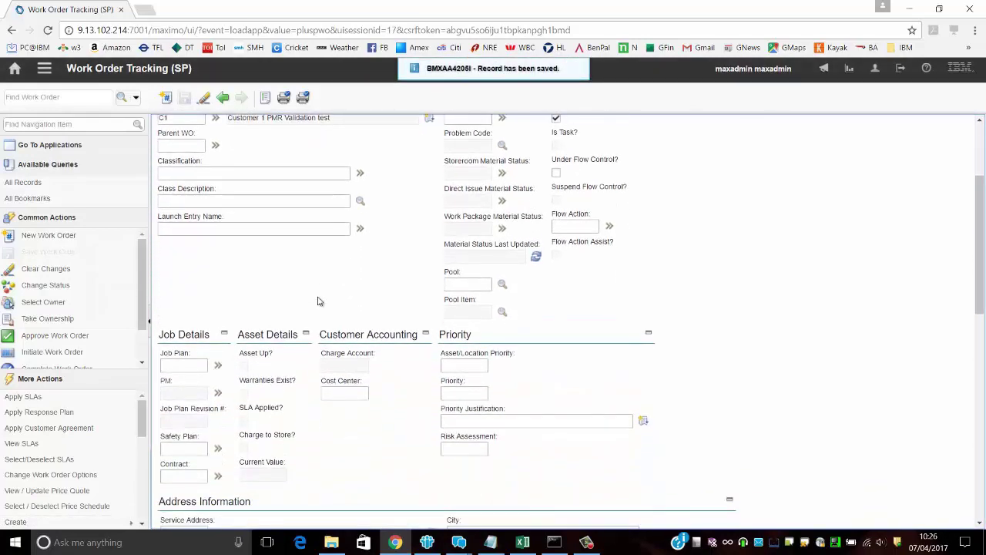
{"action": "scroll", "coordinate": [319, 301], "scroll_direction": "down", "scroll_amount": 1}
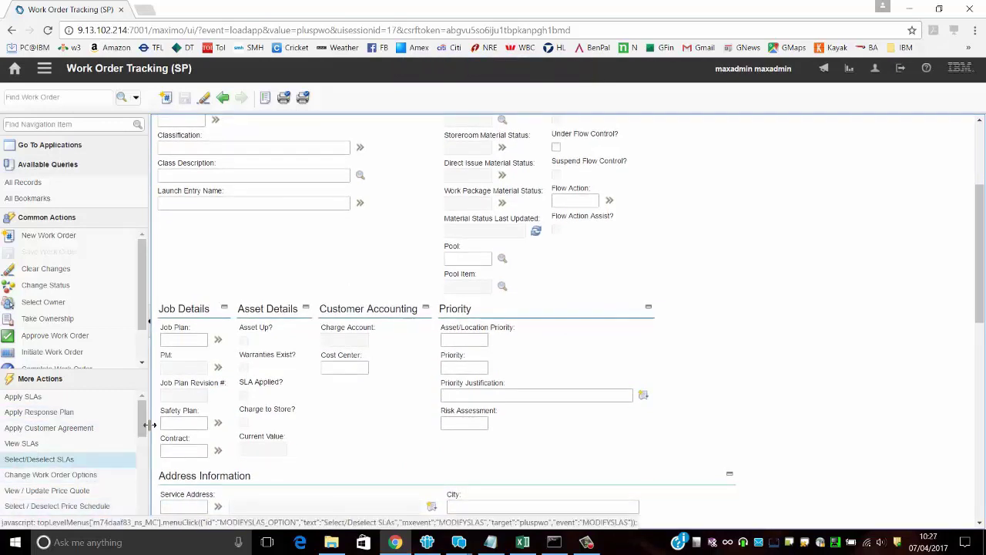
{"action": "scroll", "coordinate": [86, 462], "scroll_direction": "down", "scroll_amount": 1}
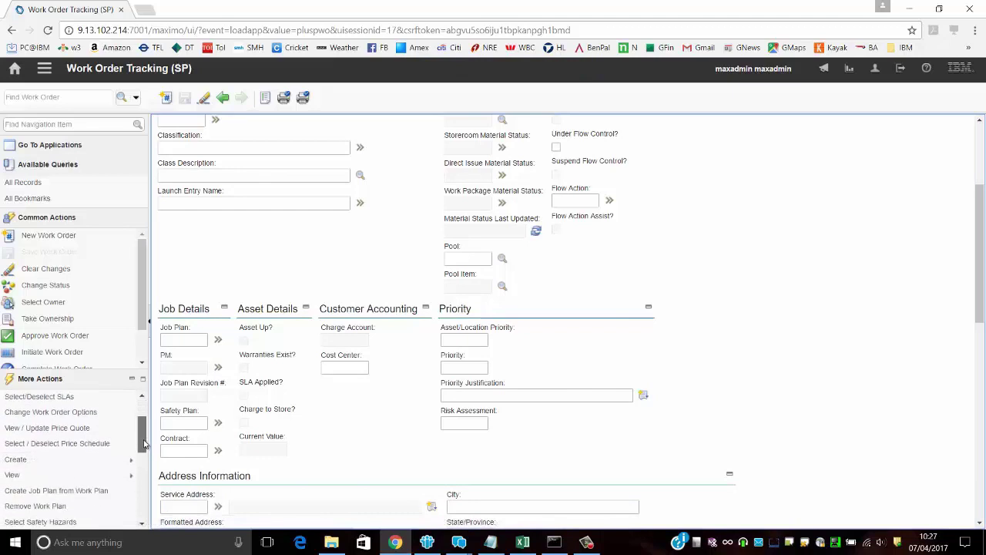
Add agreement DCH001's Routine Work price schedule PS01 to the work order and confirm
{"action": "left_click", "coordinate": [77, 440]}
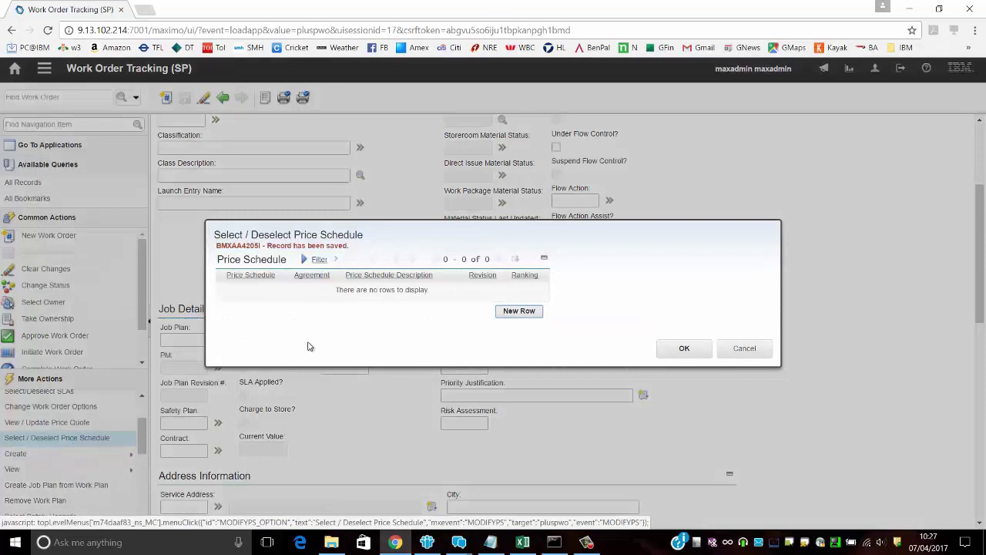
{"action": "left_click", "coordinate": [519, 311]}
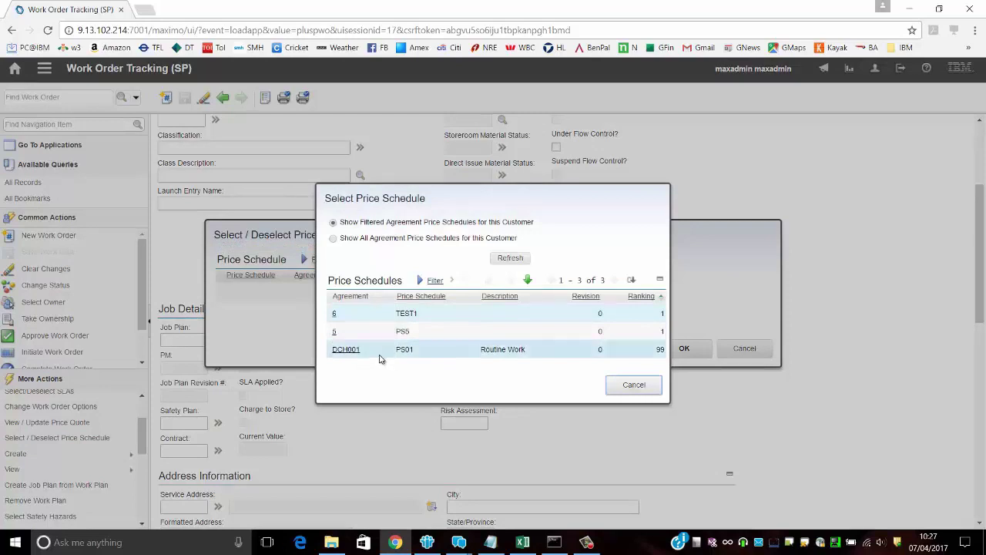
{"action": "left_click", "coordinate": [345, 350]}
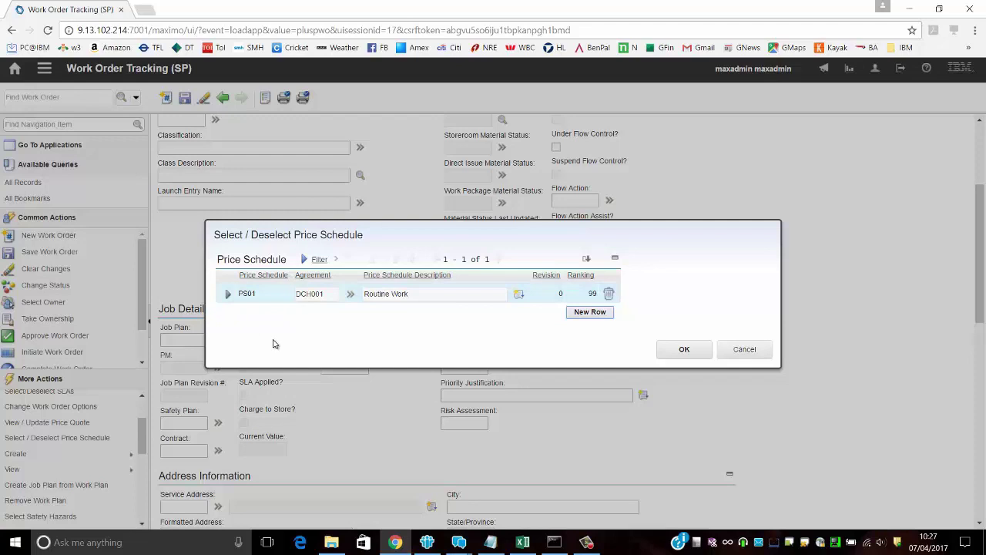
{"action": "left_click", "coordinate": [672, 352]}
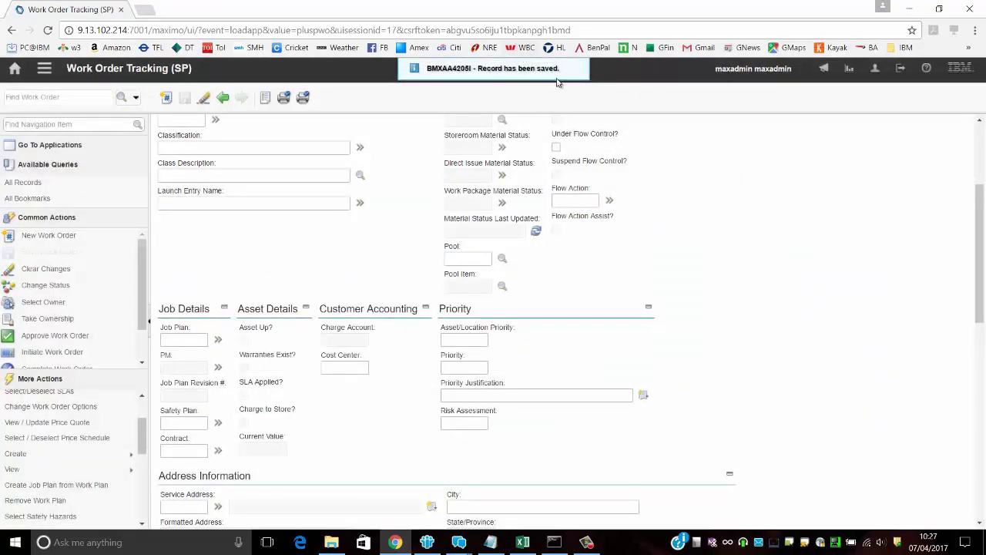
{"action": "scroll", "coordinate": [331, 251], "scroll_direction": "down", "scroll_amount": 1}
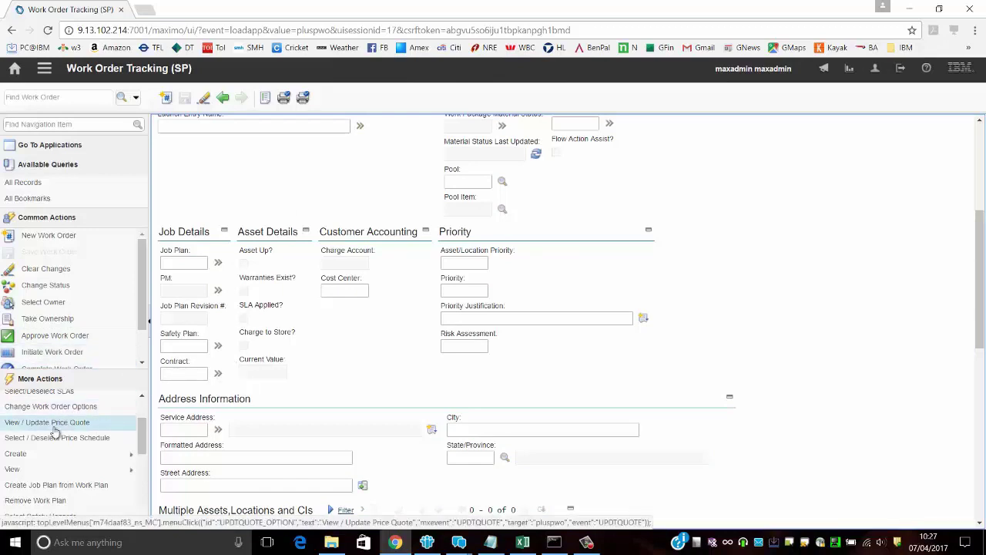
From the work order's price quote details, go to schedule PS01's agreement DCH001
{"action": "left_click", "coordinate": [53, 425]}
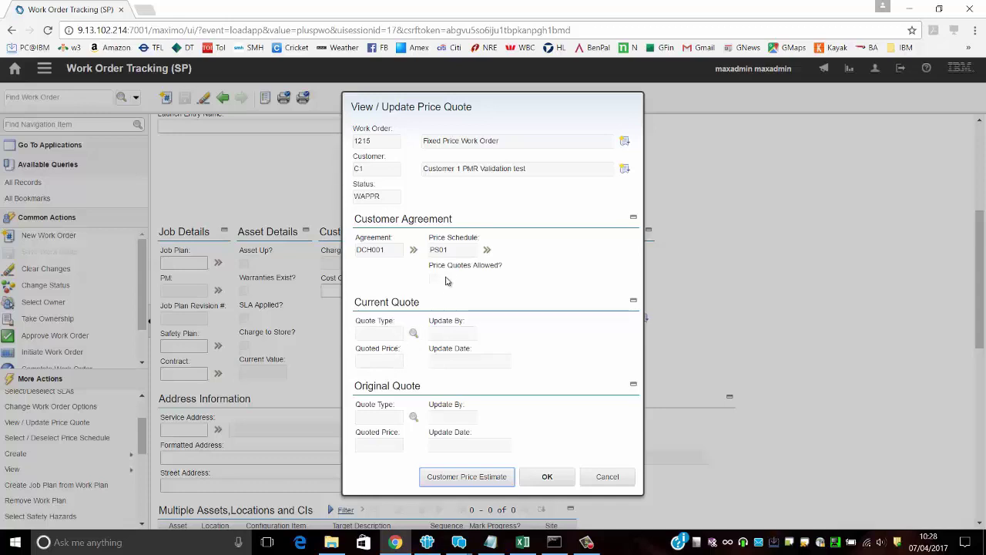
{"action": "left_click", "coordinate": [450, 251]}
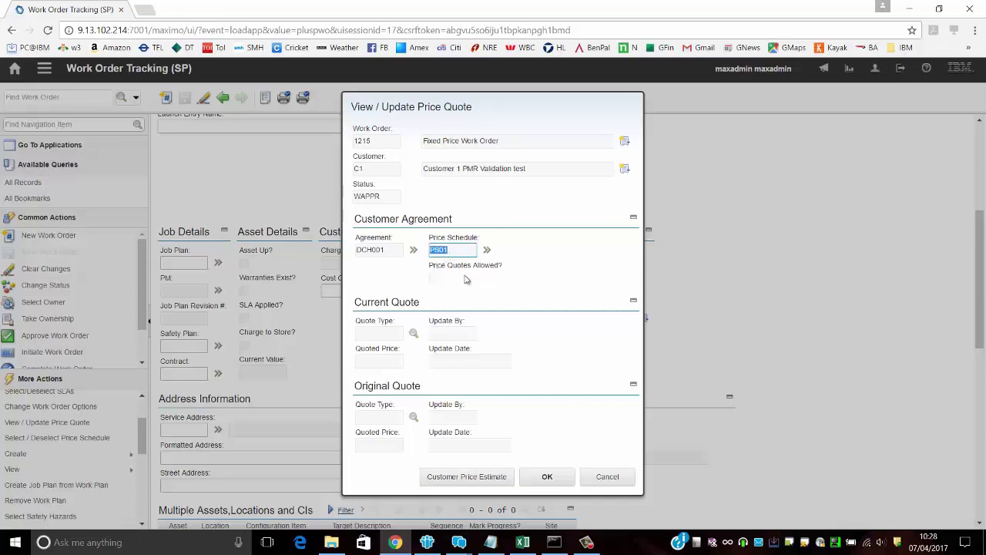
{"action": "left_click", "coordinate": [434, 282]}
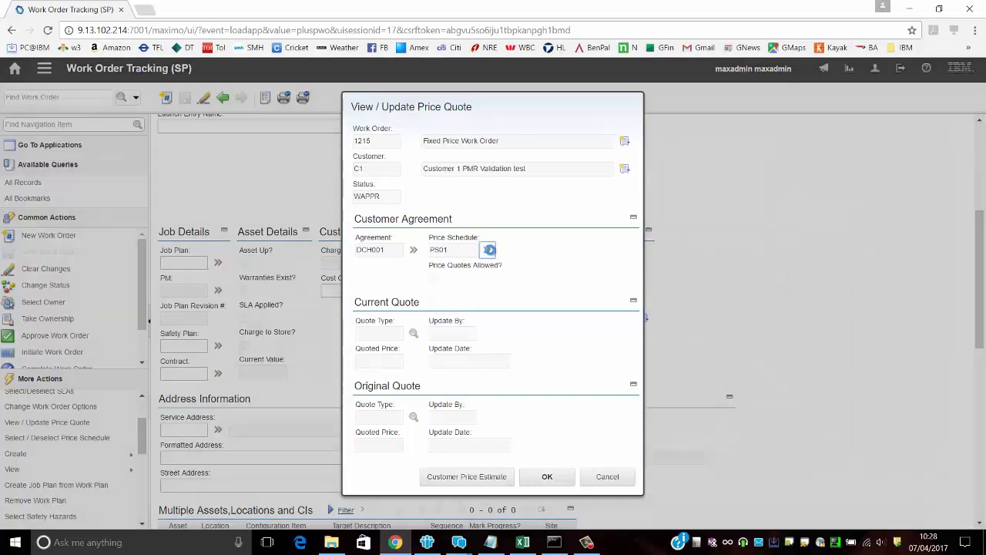
{"action": "left_click", "coordinate": [487, 251]}
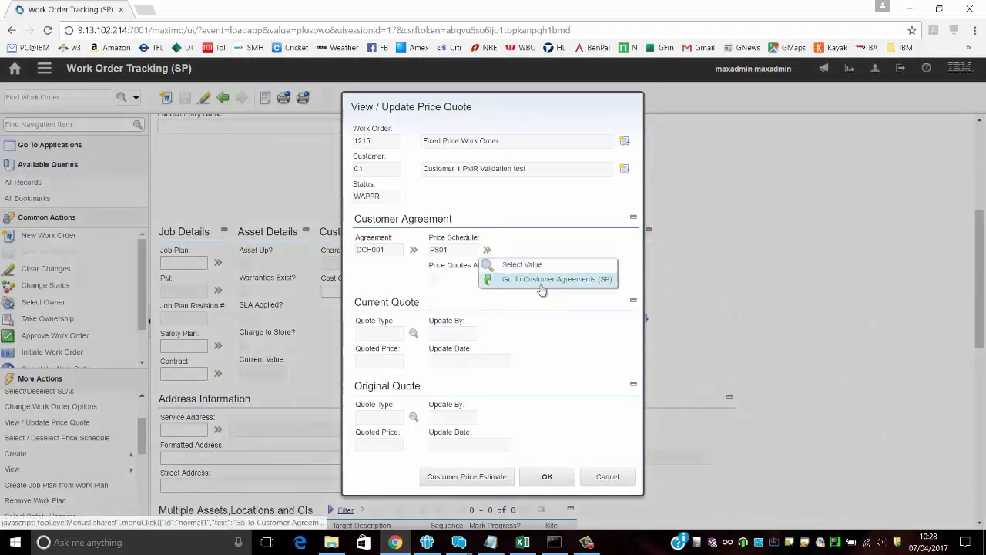
{"action": "left_click", "coordinate": [539, 280]}
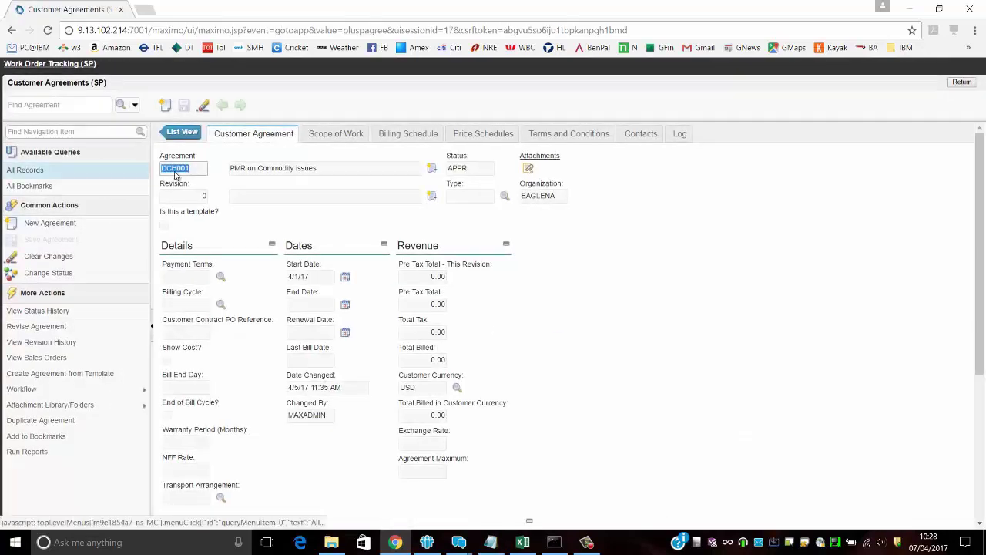
Inspect PS01's details and billing rules on DCH001, then return to work order 1215
{"action": "left_click", "coordinate": [485, 131]}
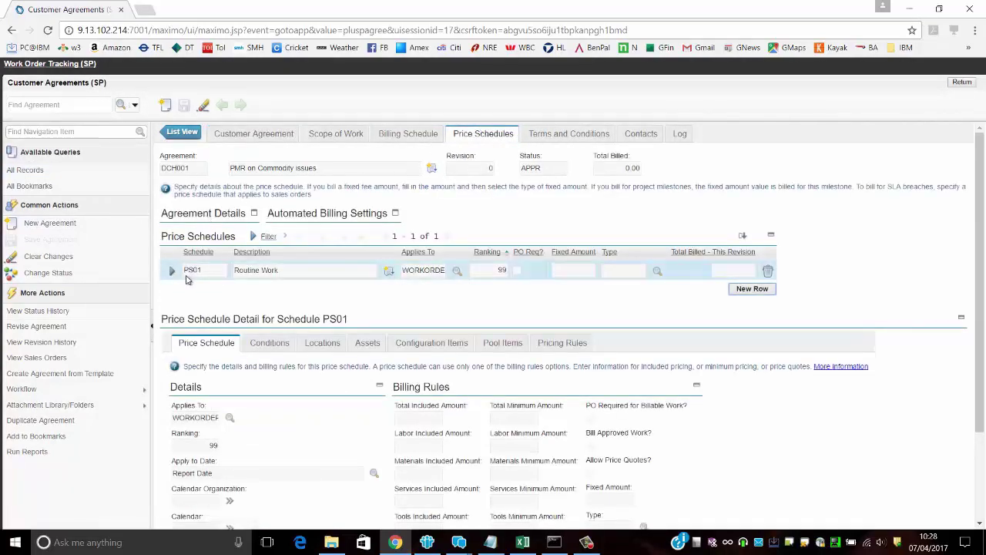
{"action": "left_click", "coordinate": [208, 271]}
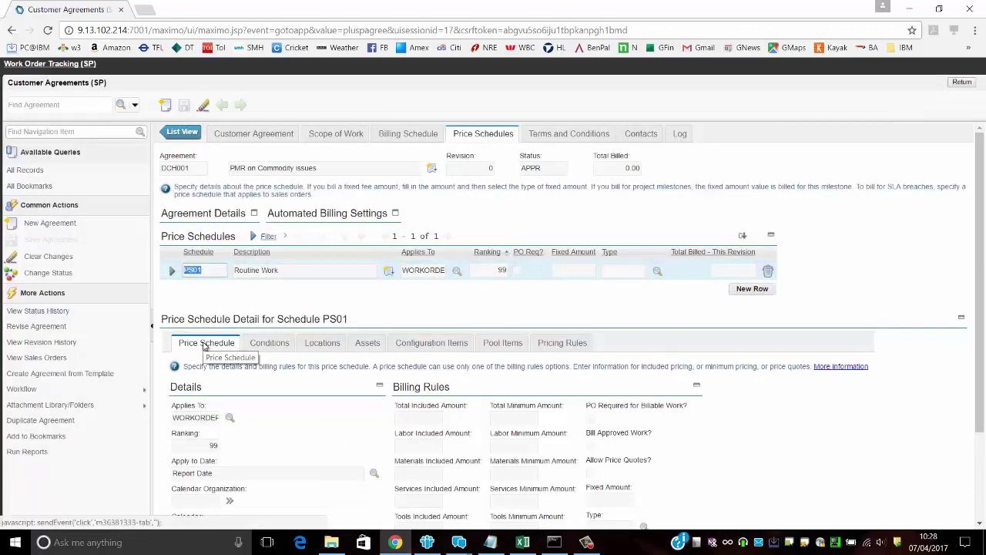
{"action": "left_click_drag", "start_coordinate": [980, 360], "coordinate": [984, 406]}
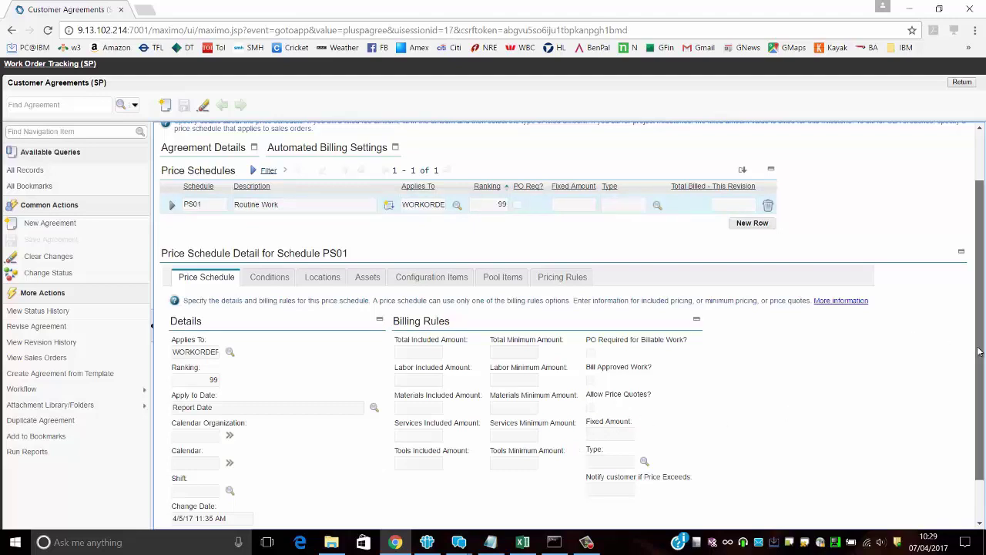
{"action": "scroll", "coordinate": [979, 354], "scroll_direction": "up", "scroll_amount": 1}
{"action": "left_click", "coordinate": [962, 82]}
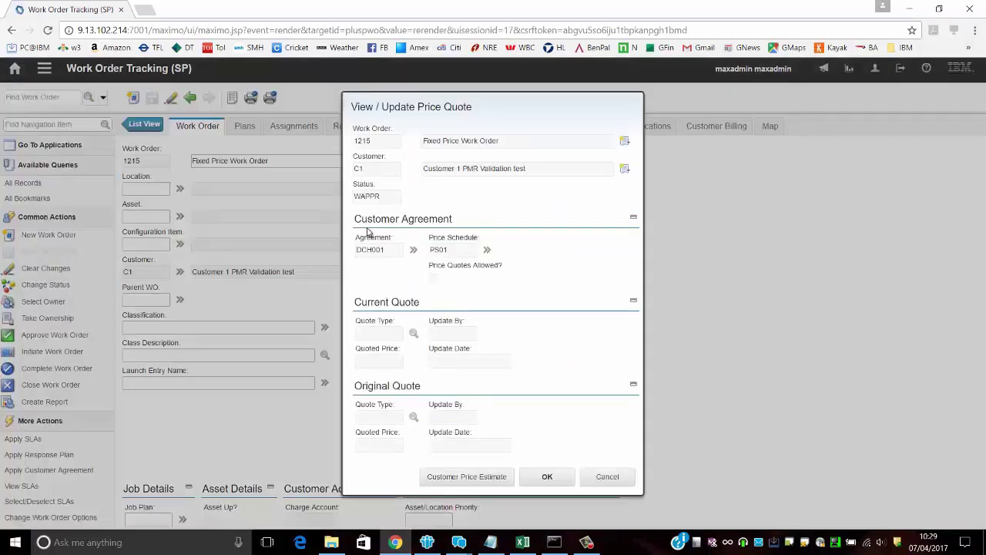
Close the price quote and delete schedule PS01 from the work order, confirming with Yes
{"action": "left_click", "coordinate": [610, 479]}
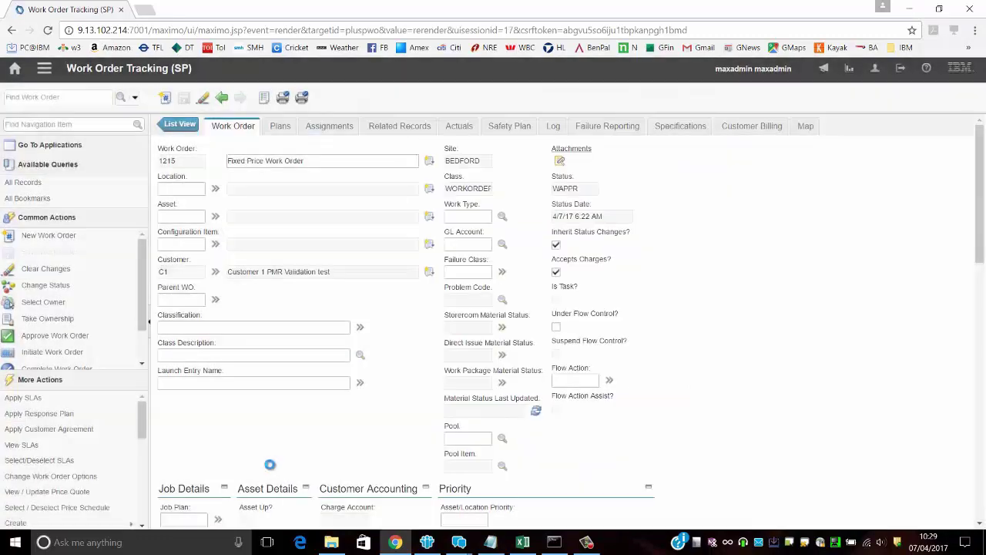
{"action": "left_click_drag", "start_coordinate": [142, 419], "coordinate": [142, 425]}
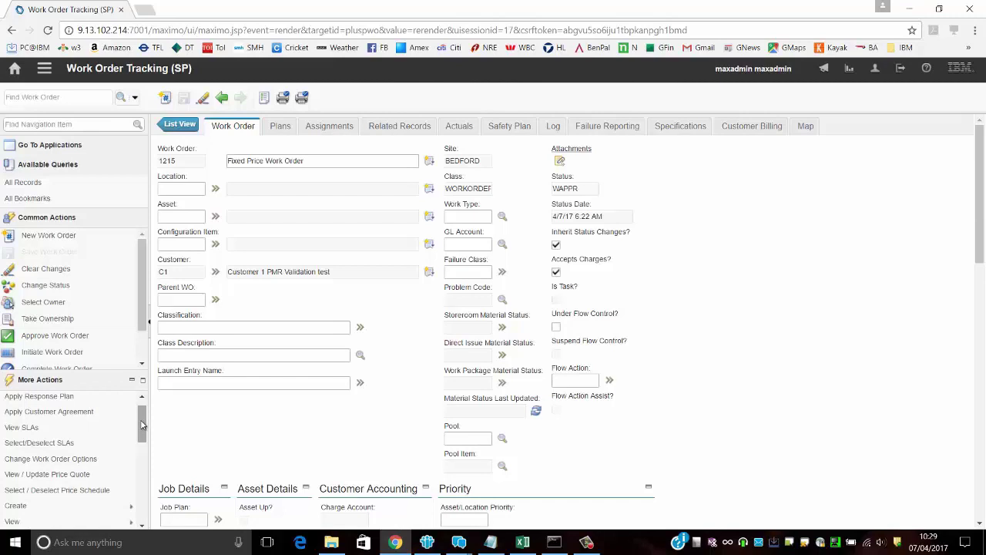
{"action": "left_click_drag", "start_coordinate": [142, 424], "coordinate": [141, 438]}
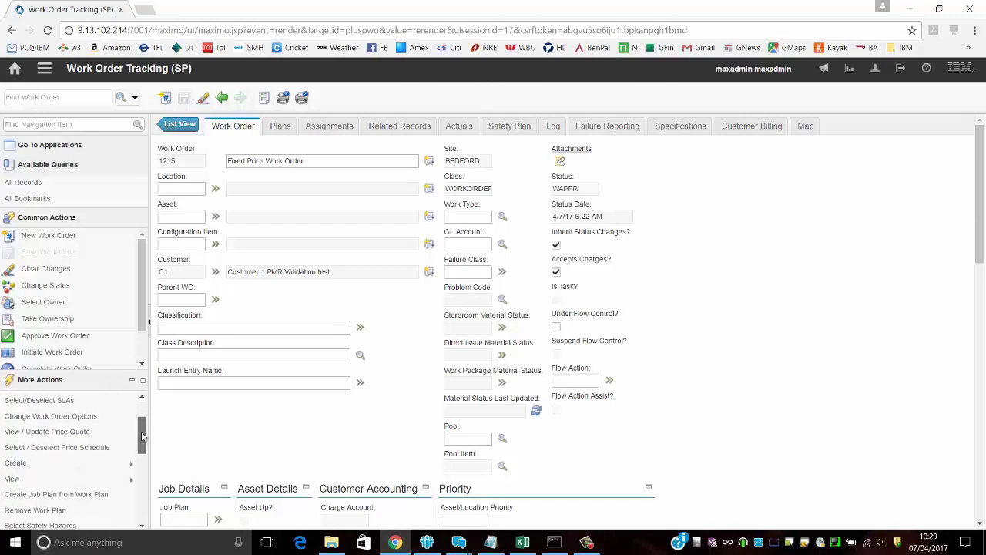
{"action": "left_click", "coordinate": [80, 448]}
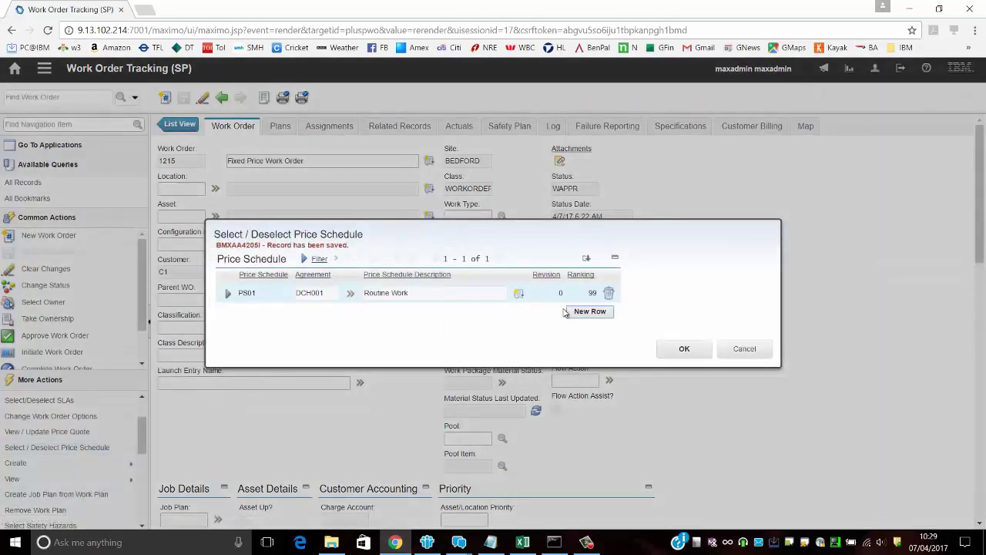
{"action": "left_click", "coordinate": [608, 293]}
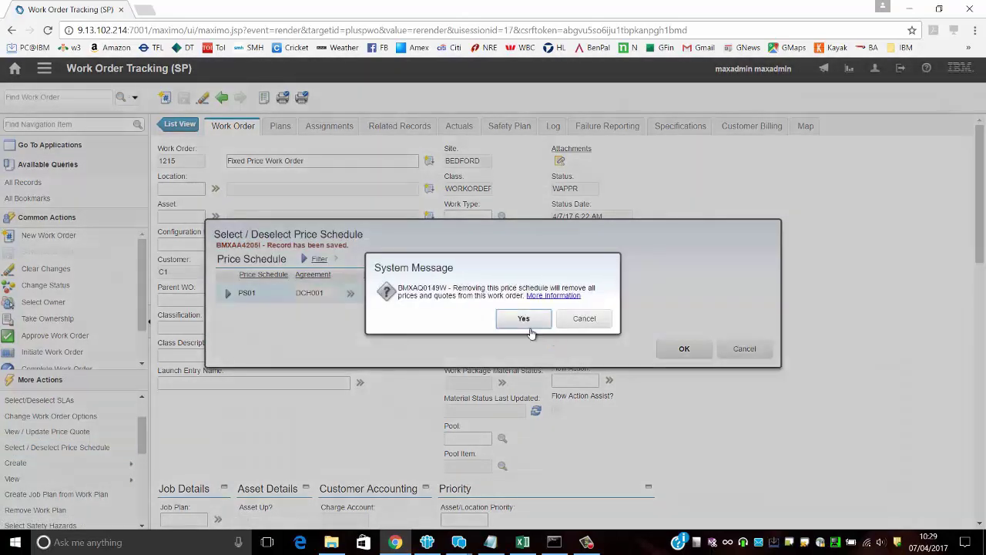
{"action": "left_click", "coordinate": [528, 328]}
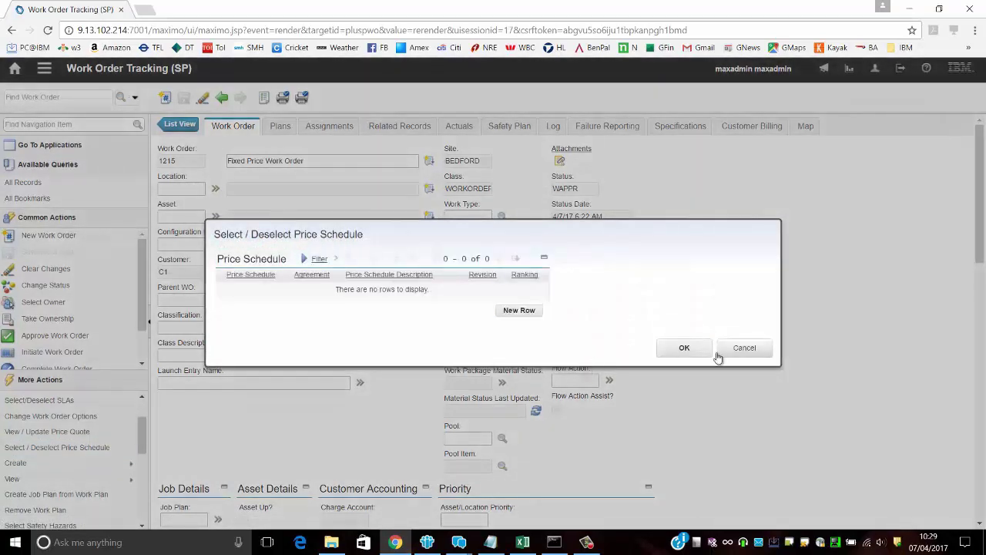
{"action": "left_click", "coordinate": [685, 349]}
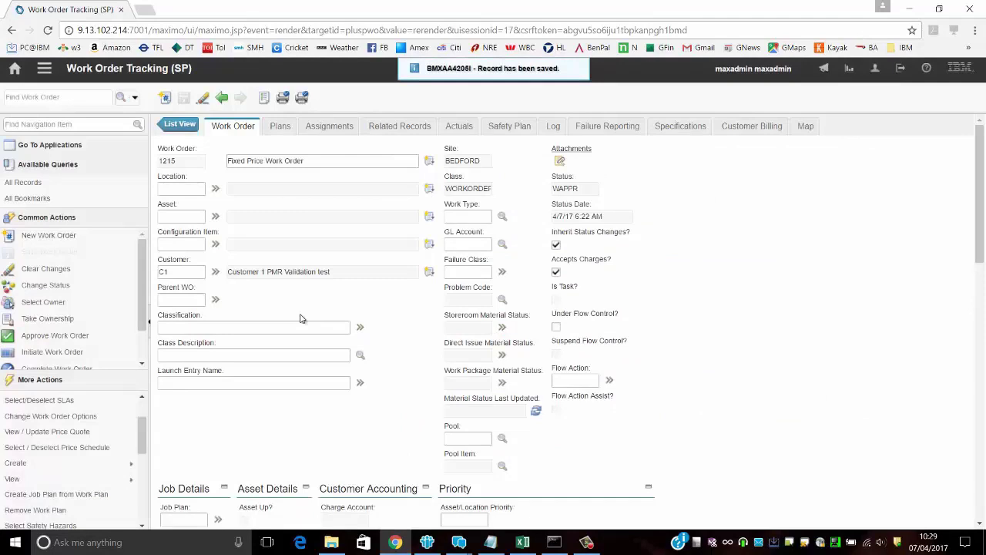
{"action": "double_click", "coordinate": [184, 165]}
Start a new agreement (7) in Customer Agreements (SP)
{"action": "left_click", "coordinate": [55, 93]}
{"action": "left_click", "coordinate": [46, 71]}
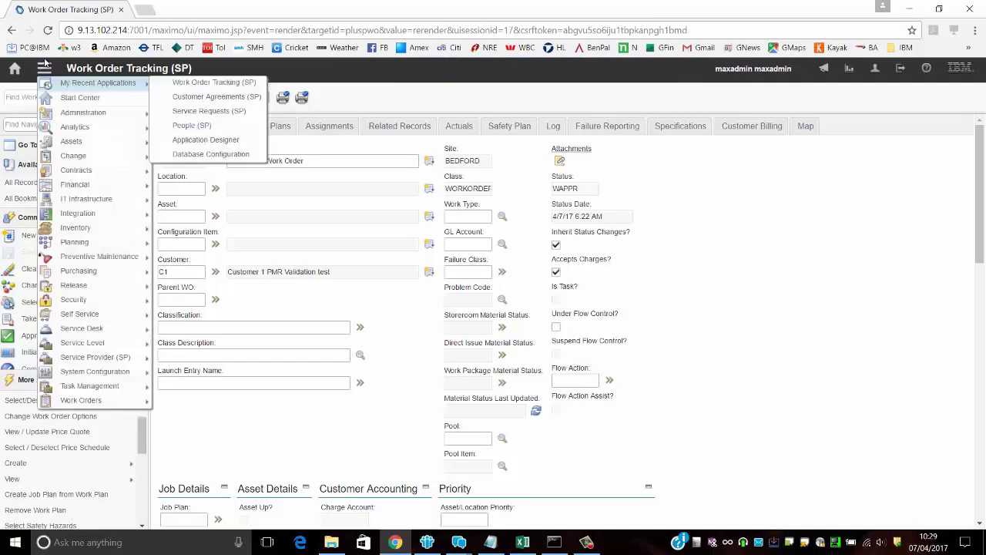
{"action": "mouse_move", "coordinate": [96, 357]}
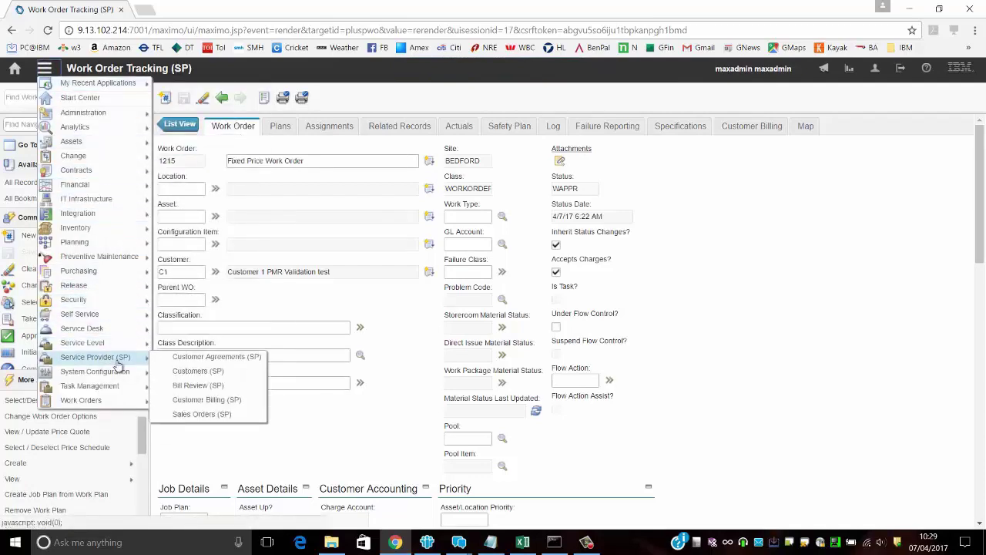
{"action": "left_click", "coordinate": [216, 358]}
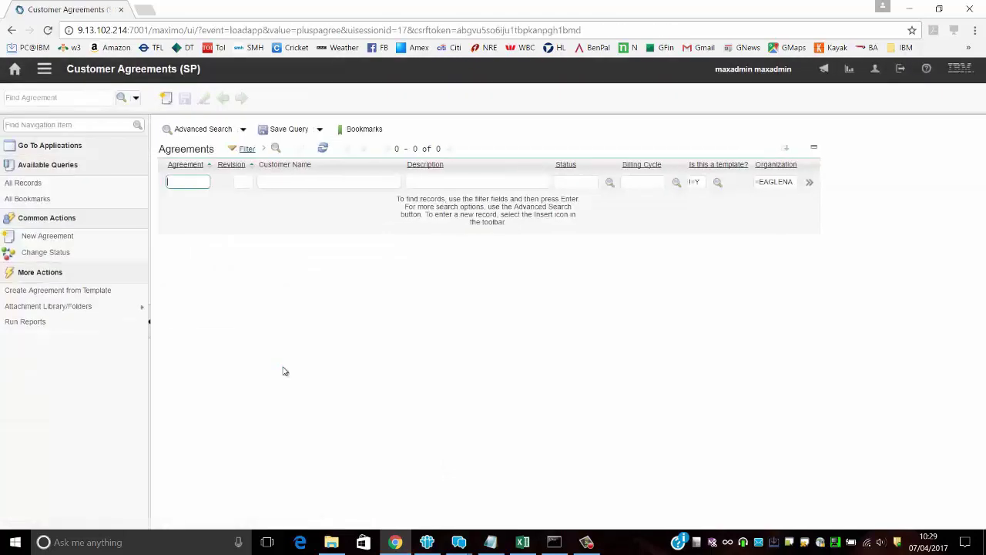
{"action": "left_click", "coordinate": [166, 98]}
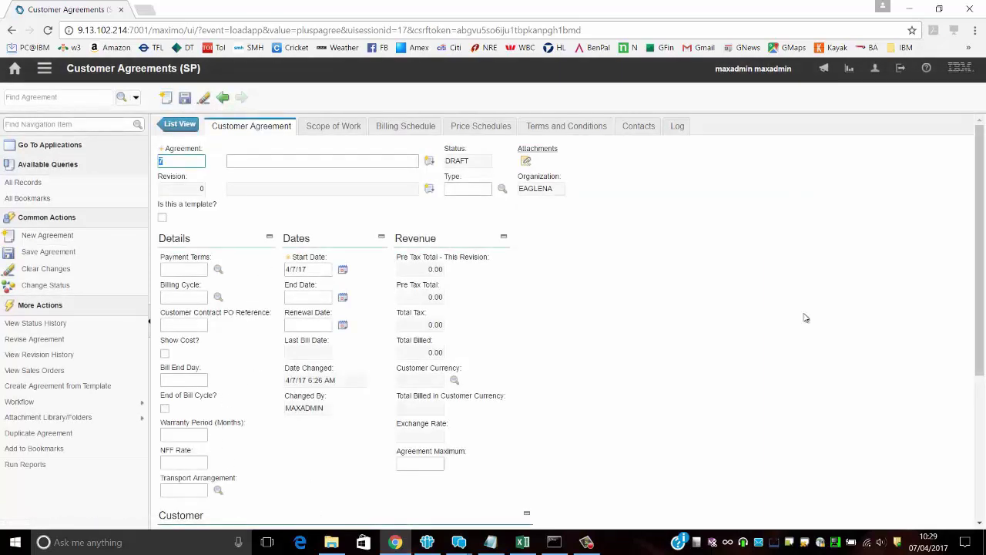
Set customer C1 on agreement 7 through Go To Customers
{"action": "left_click_drag", "start_coordinate": [982, 219], "coordinate": [985, 348]}
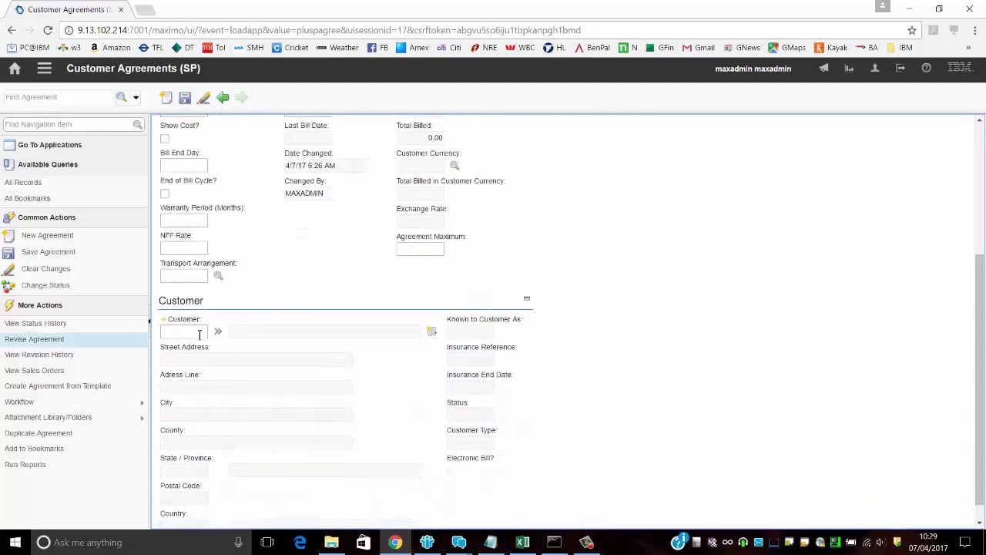
{"action": "left_click", "coordinate": [219, 331]}
{"action": "left_click", "coordinate": [256, 361]}
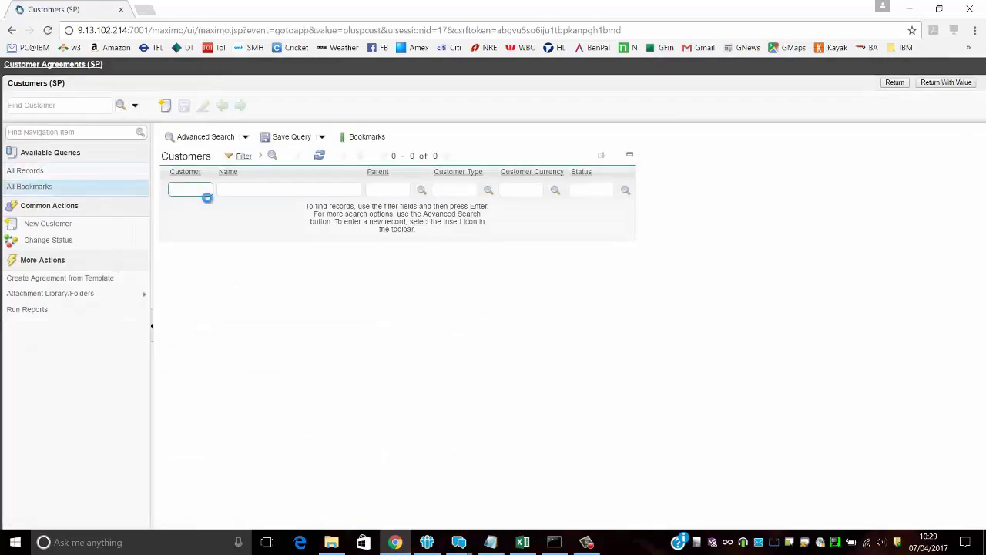
{"action": "left_click", "coordinate": [171, 209]}
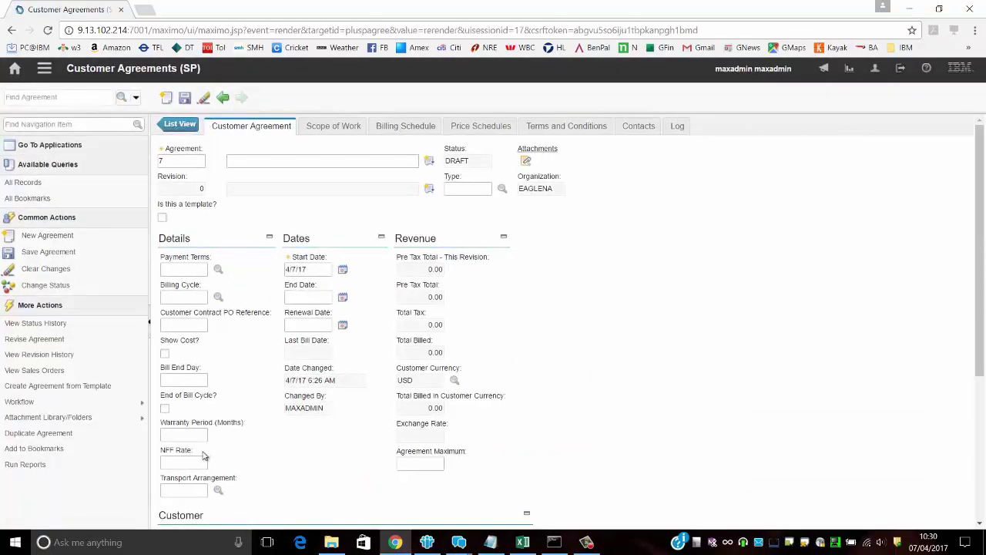
{"action": "scroll", "coordinate": [287, 476], "scroll_direction": "down", "scroll_amount": 2}
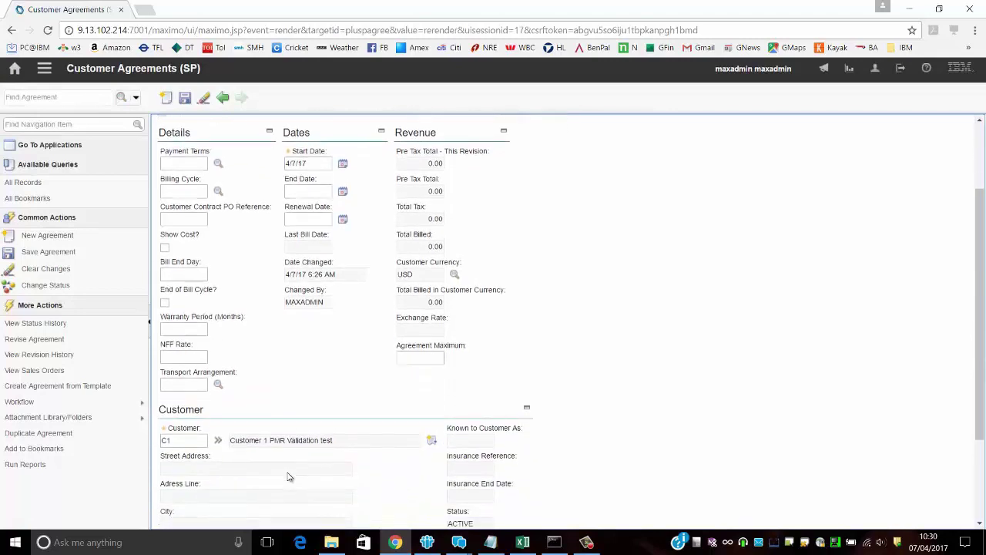
{"action": "scroll", "coordinate": [287, 476], "scroll_direction": "up", "scroll_amount": 2}
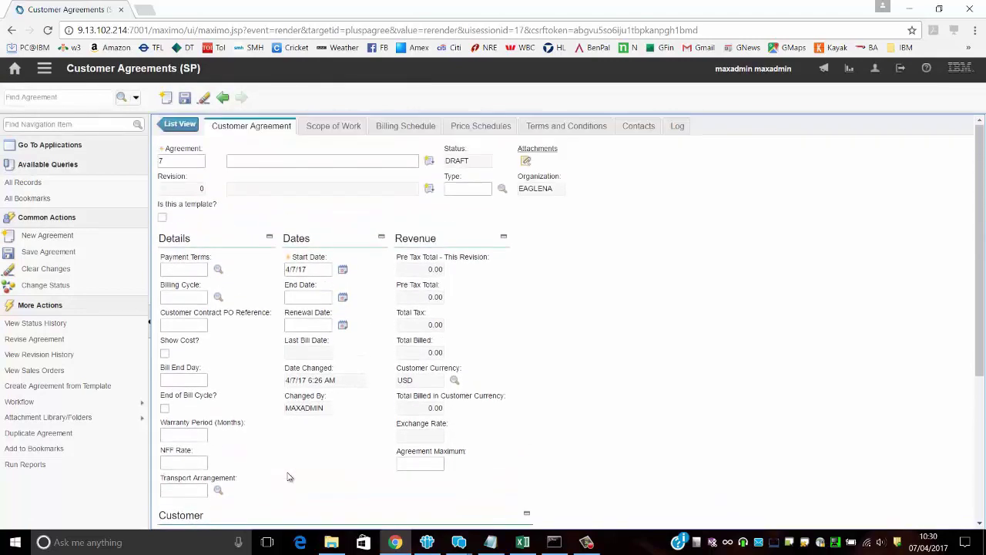
{"action": "double_click", "coordinate": [181, 162]}
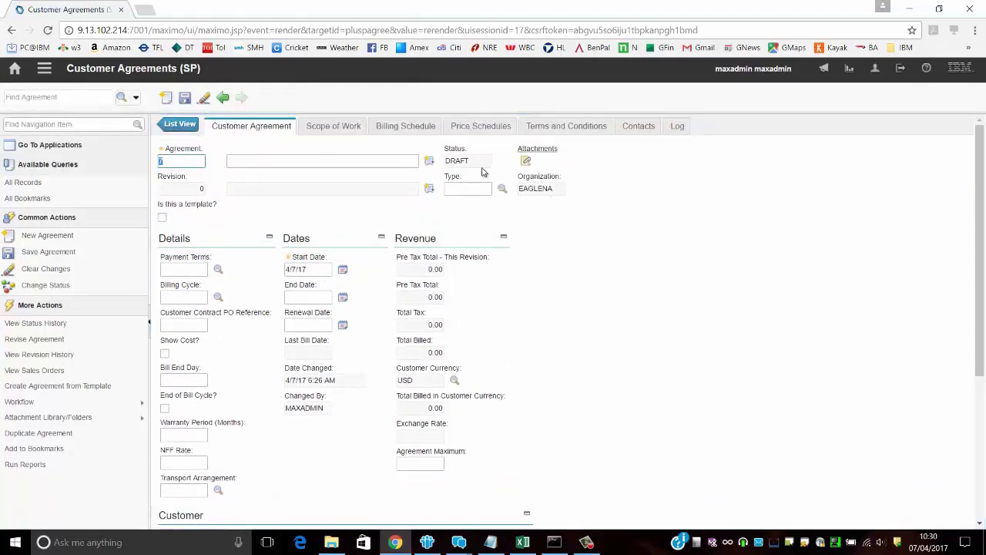
Add a price schedule row TEST2 to agreement 7 with Applies To set to WORKORDER
{"action": "left_click", "coordinate": [471, 126]}
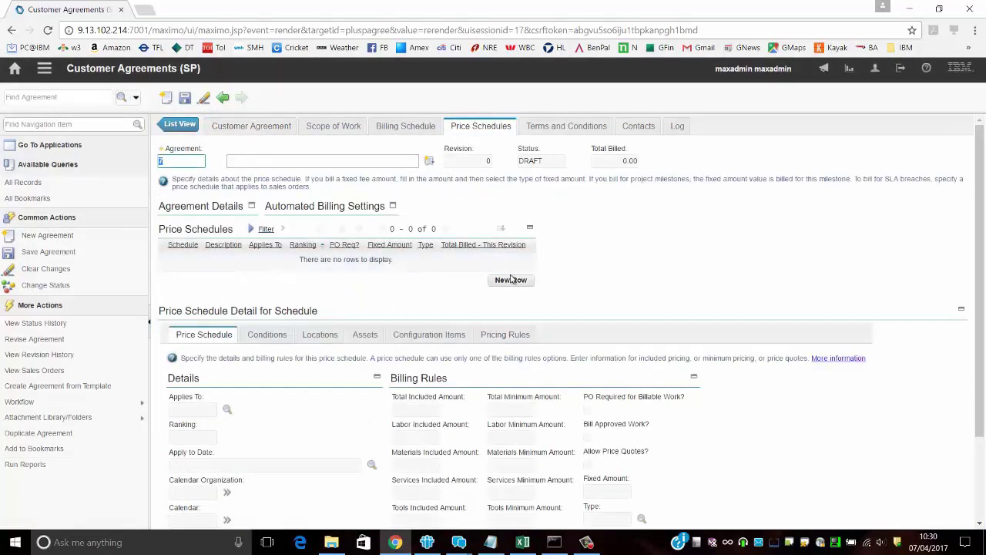
{"action": "left_click", "coordinate": [511, 281]}
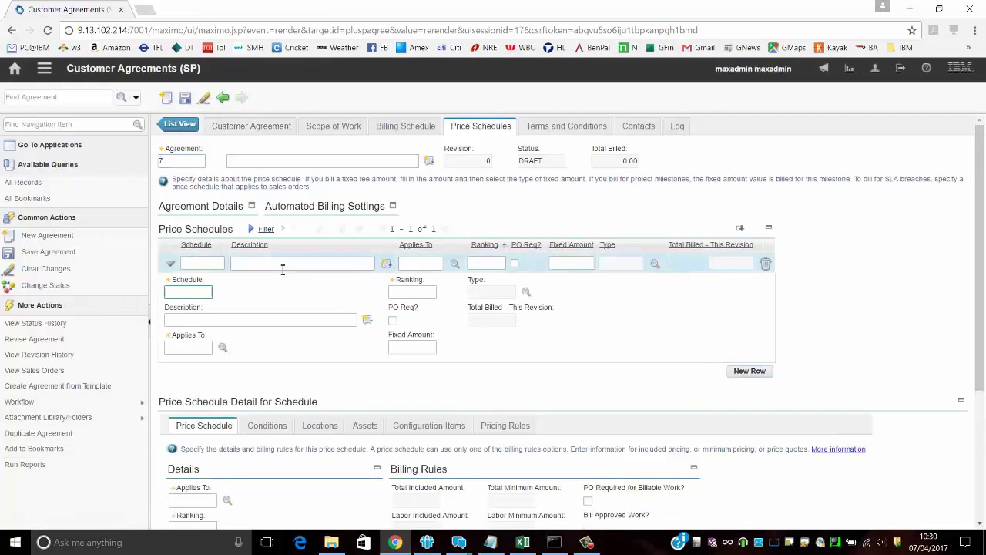
{"action": "type", "text": "test2"}
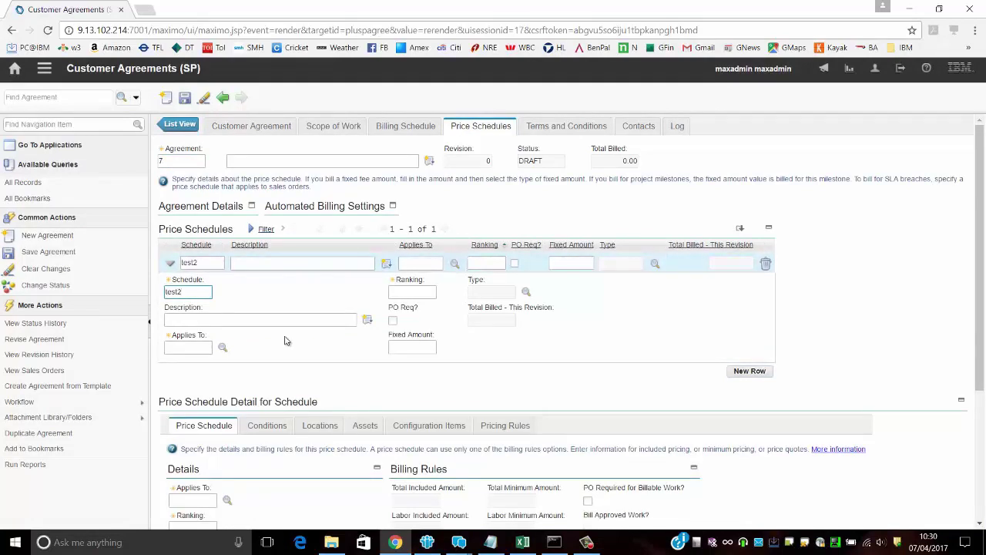
{"action": "key", "text": "Tab"}
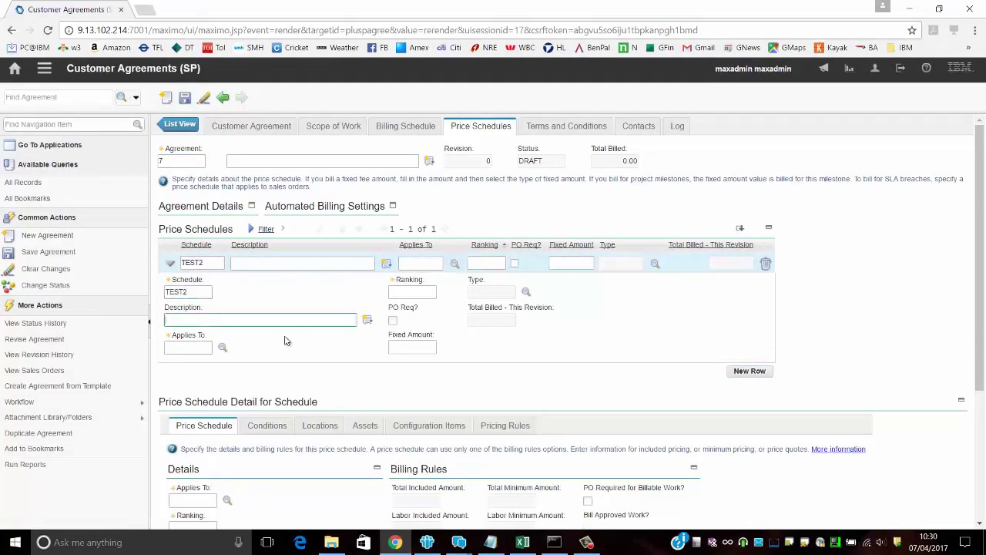
{"action": "left_click", "coordinate": [183, 348]}
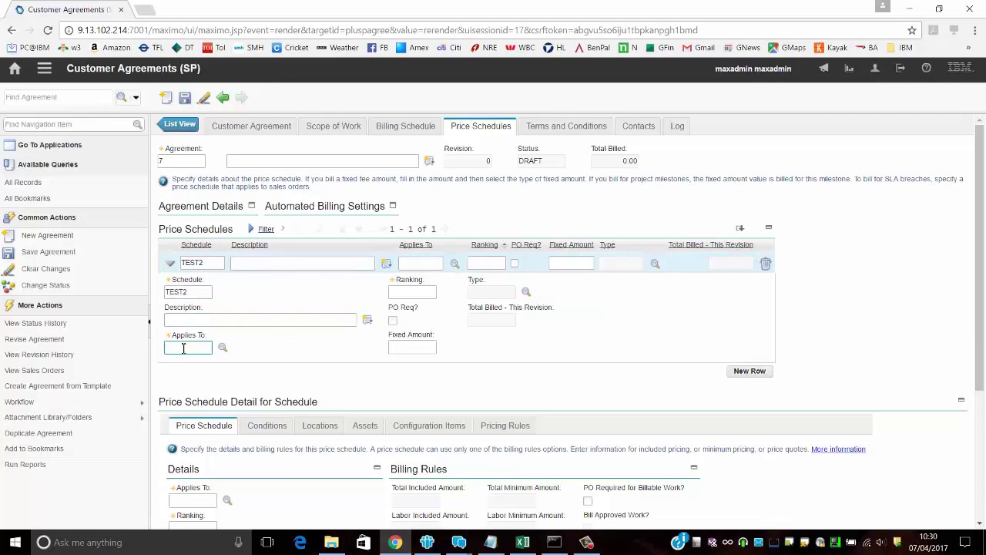
{"action": "left_click", "coordinate": [222, 347]}
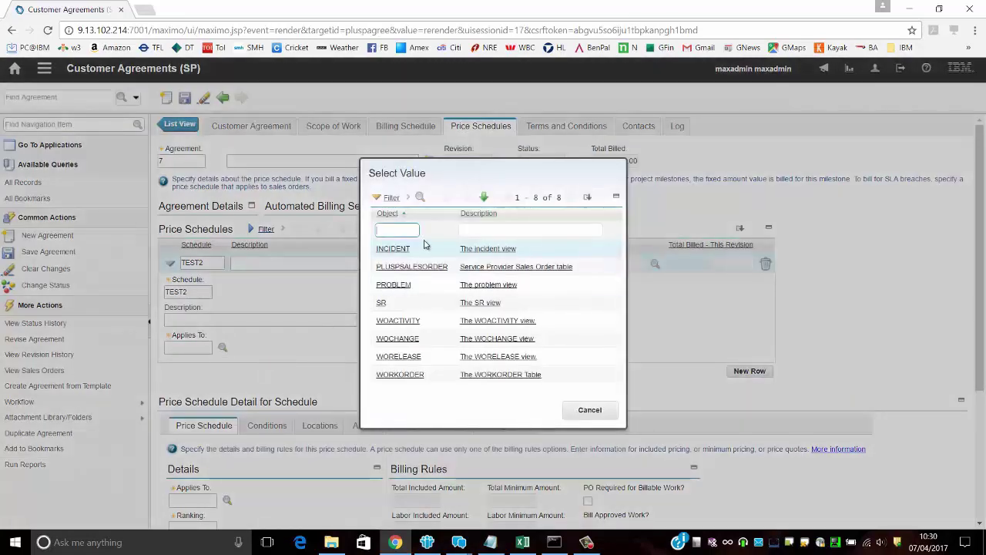
{"action": "left_click", "coordinate": [408, 374]}
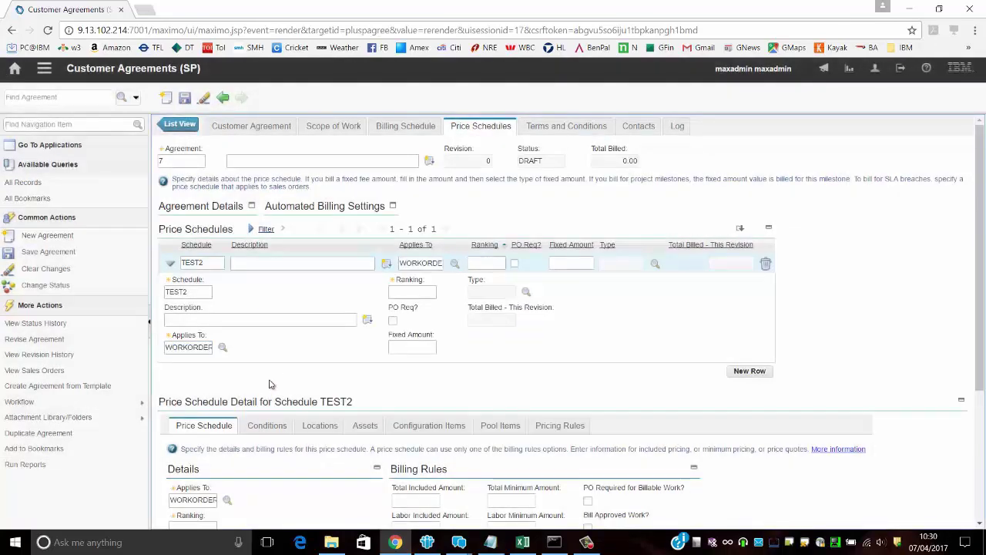
{"action": "scroll", "coordinate": [270, 383], "scroll_direction": "down", "scroll_amount": 1}
{"action": "scroll", "coordinate": [270, 383], "scroll_direction": "down", "scroll_amount": 1}
{"action": "scroll", "coordinate": [269, 383], "scroll_direction": "down", "scroll_amount": 2}
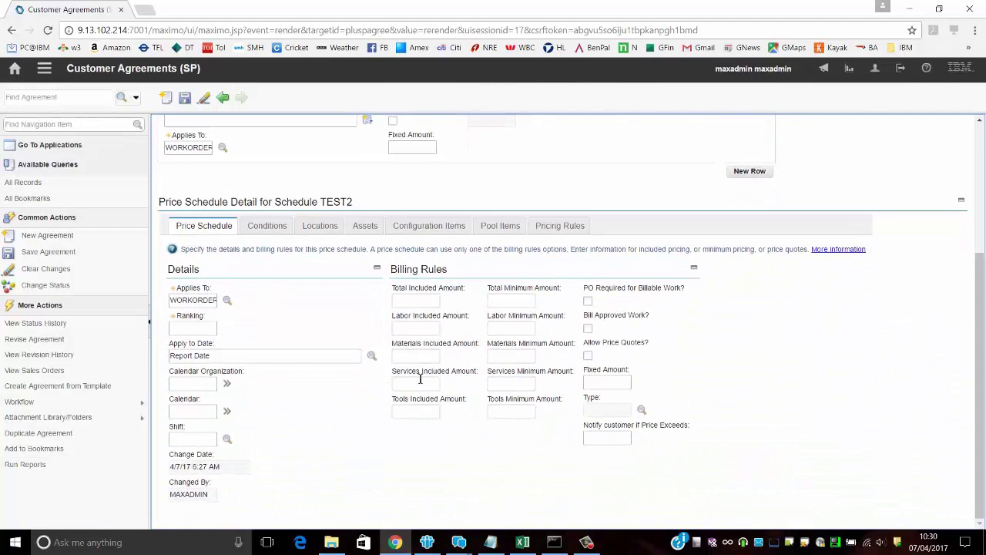
Set TEST2's ranking to 1, tick Allow Price Quotes?, and save agreement 7
{"action": "left_click", "coordinate": [211, 332]}
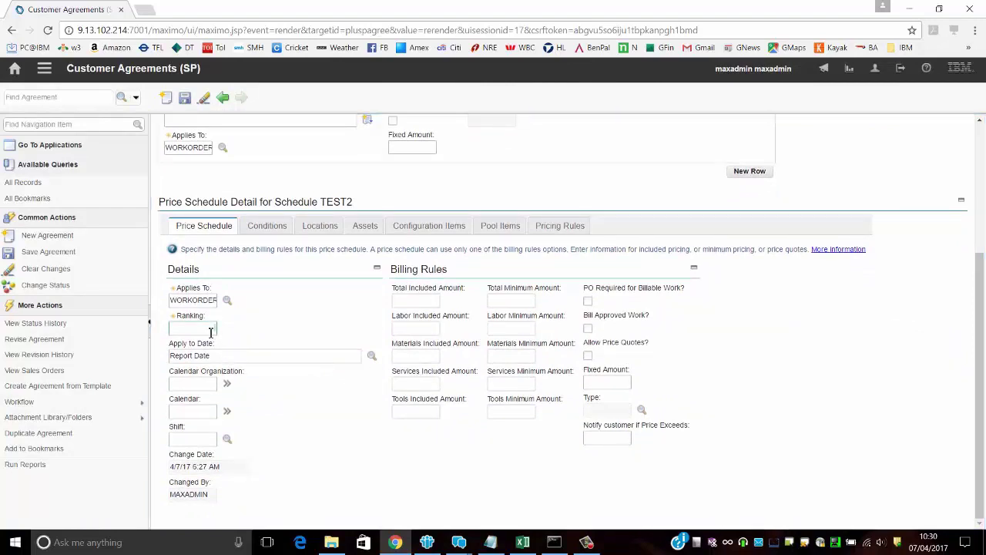
{"action": "type", "text": "1"}
{"action": "key", "text": "Tab"}
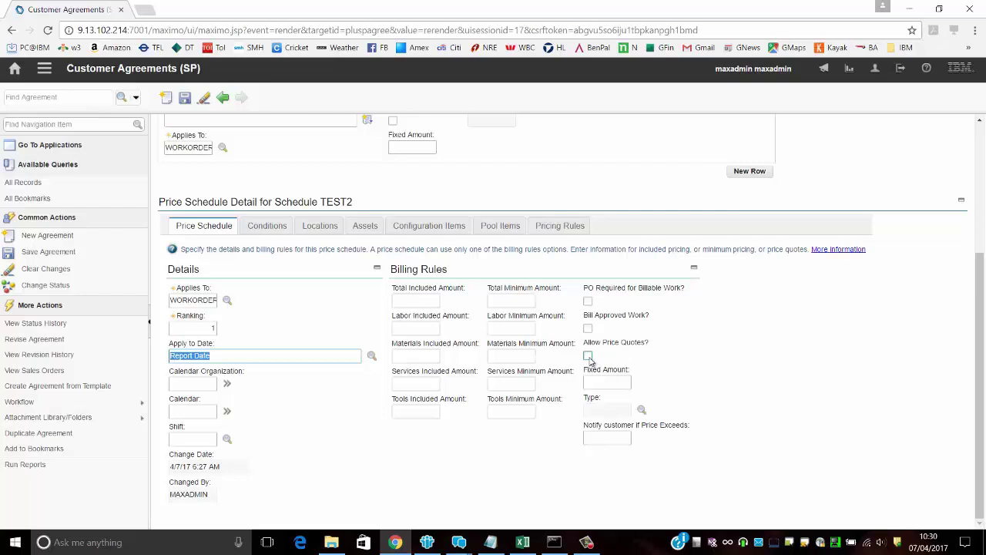
{"action": "left_click", "coordinate": [589, 358]}
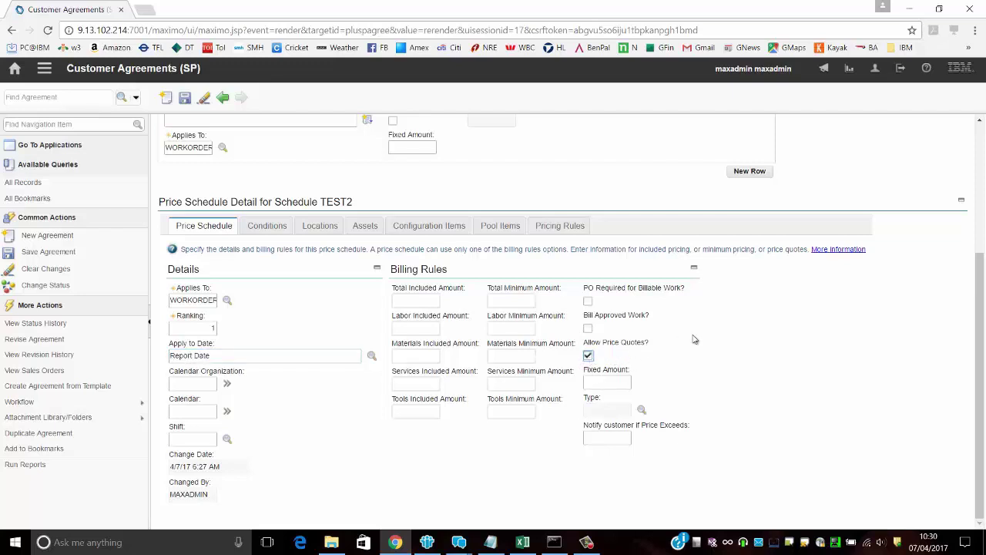
{"action": "scroll", "coordinate": [983, 206], "scroll_direction": "up", "scroll_amount": 3}
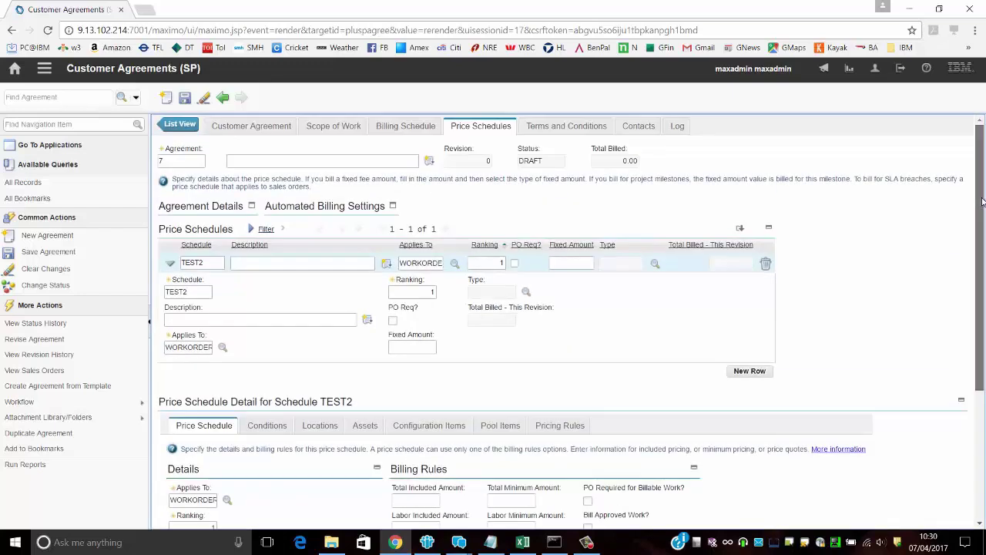
{"action": "left_click", "coordinate": [183, 100]}
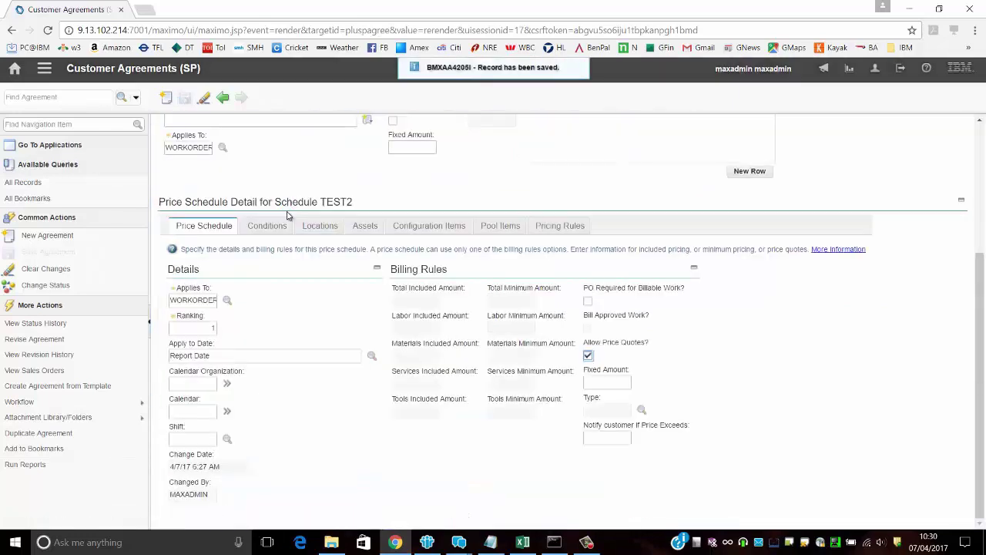
Change agreement 7's status to Approved
{"action": "left_click", "coordinate": [45, 285]}
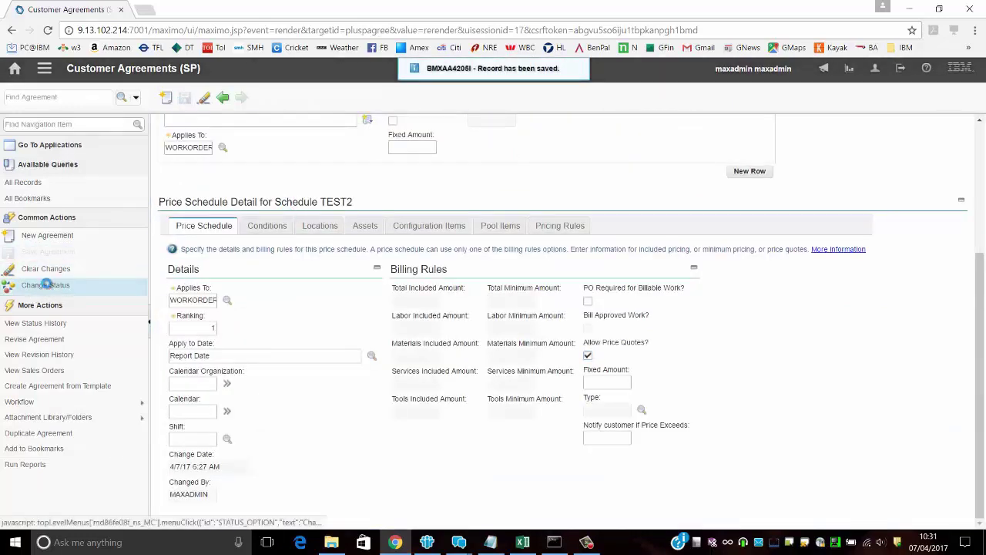
{"action": "left_click", "coordinate": [422, 296]}
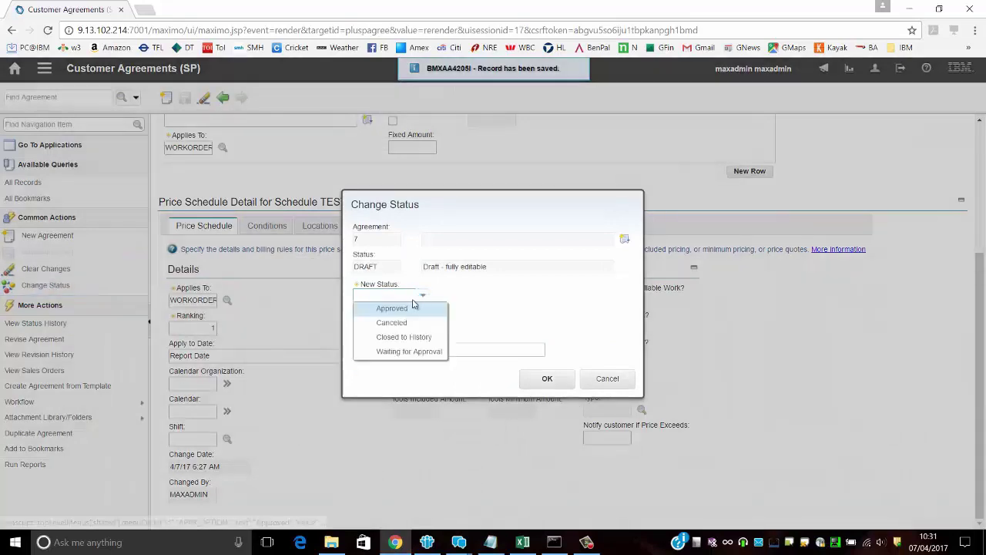
{"action": "left_click", "coordinate": [392, 308]}
{"action": "left_click", "coordinate": [543, 379]}
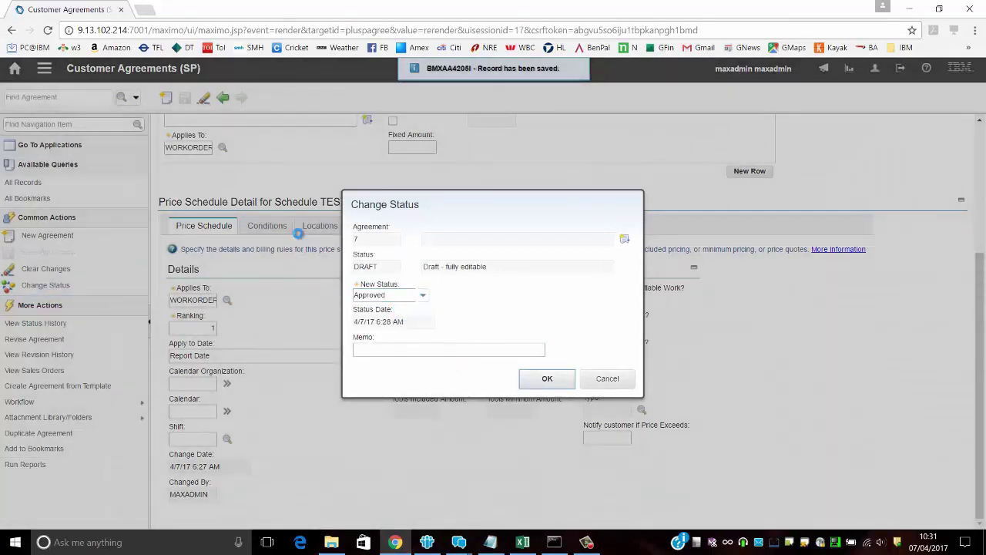
Review the agreement's customer details and the TEST2 price schedule's settings
{"action": "scroll", "coordinate": [435, 204], "scroll_direction": "up", "scroll_amount": 3}
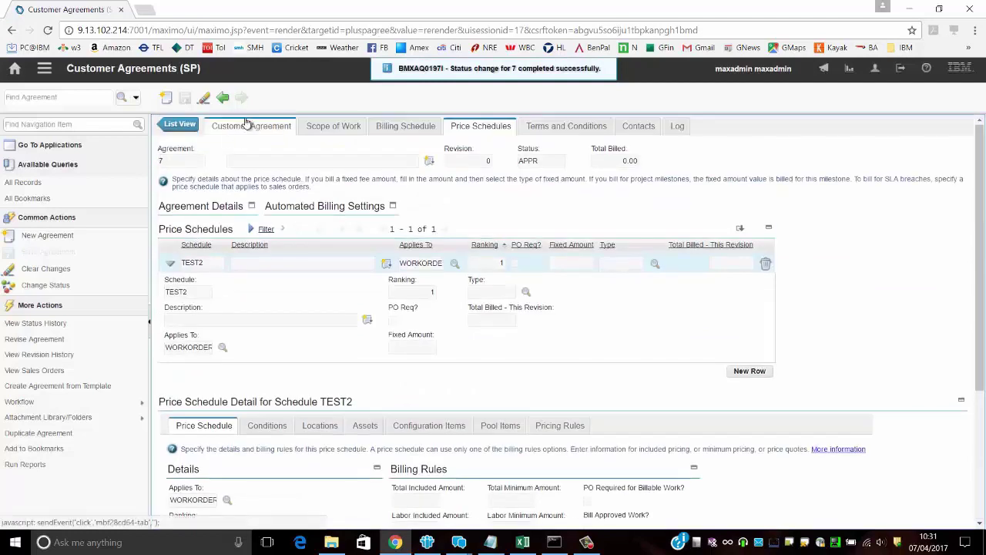
{"action": "left_click", "coordinate": [243, 128]}
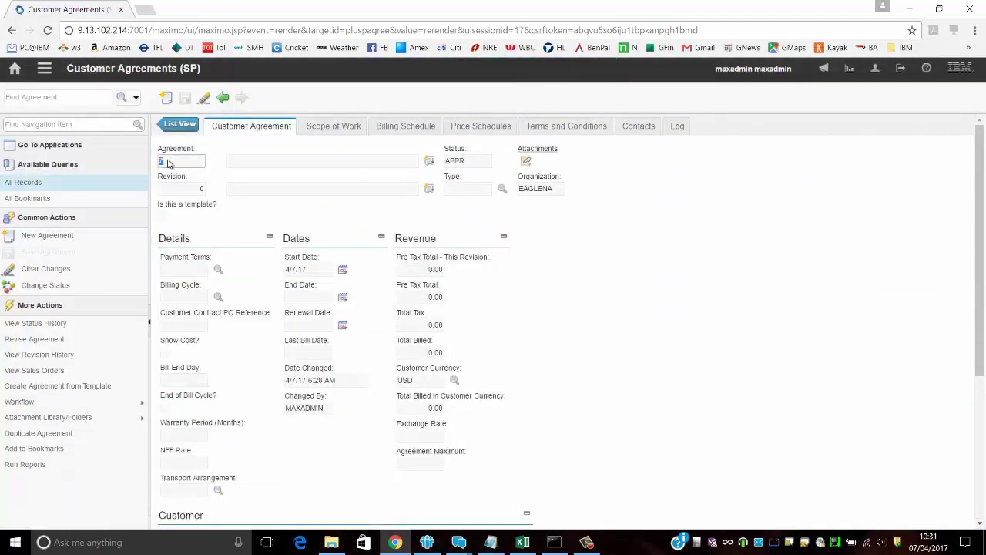
{"action": "scroll", "coordinate": [253, 420], "scroll_direction": "down", "scroll_amount": 3}
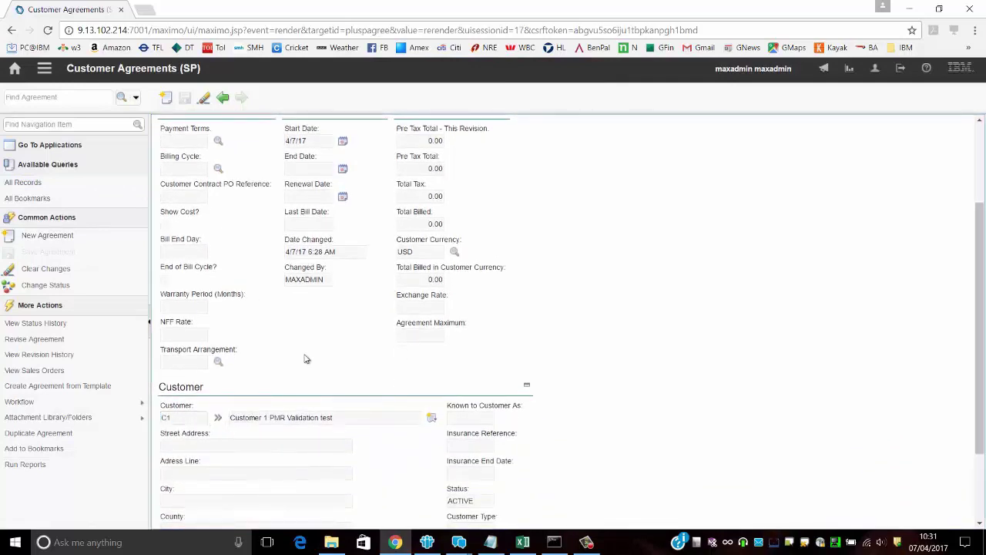
{"action": "scroll", "coordinate": [306, 359], "scroll_direction": "up", "scroll_amount": 1}
{"action": "scroll", "coordinate": [306, 358], "scroll_direction": "up", "scroll_amount": 3}
{"action": "left_click", "coordinate": [490, 125]}
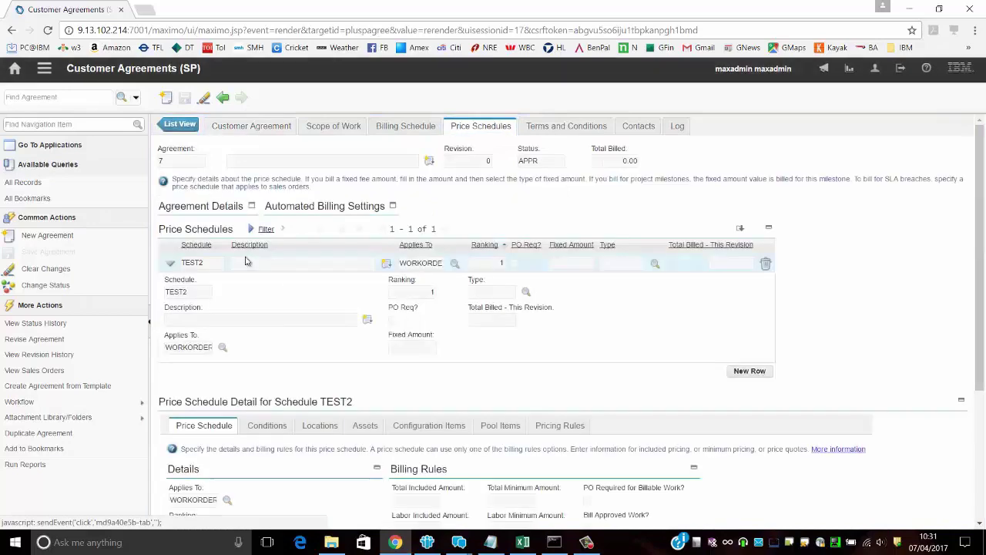
{"action": "scroll", "coordinate": [304, 294], "scroll_direction": "down", "scroll_amount": 2}
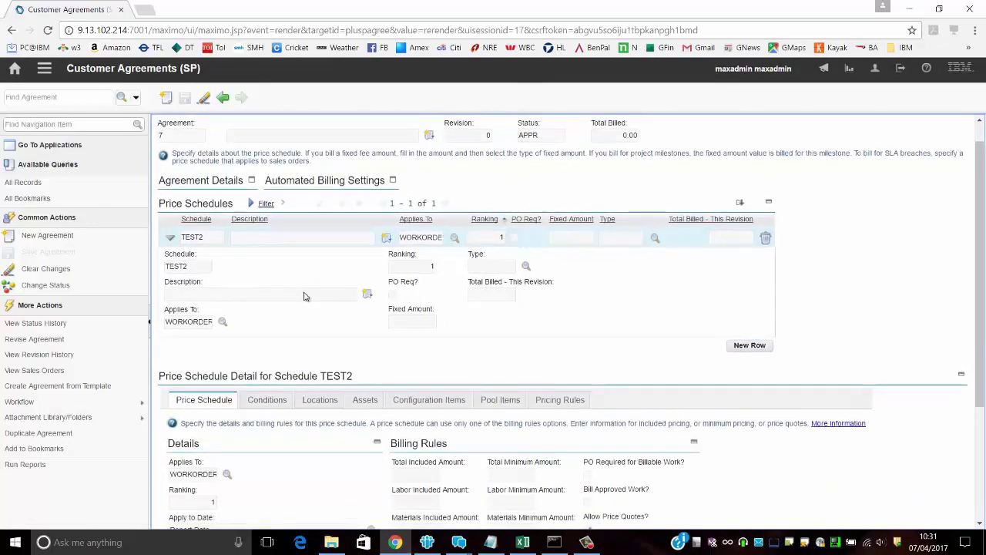
{"action": "scroll", "coordinate": [306, 296], "scroll_direction": "down", "scroll_amount": 2}
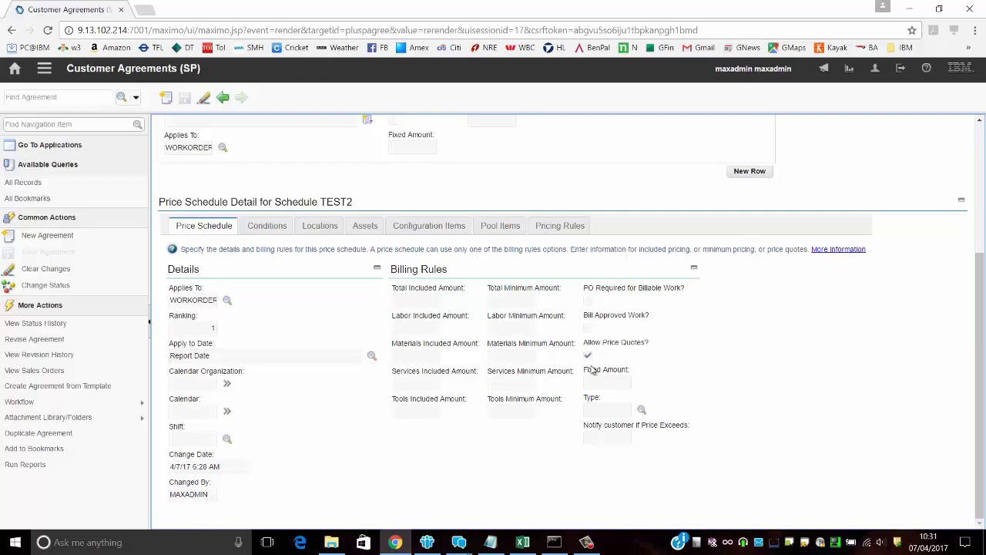
{"action": "triple_click", "coordinate": [592, 370]}
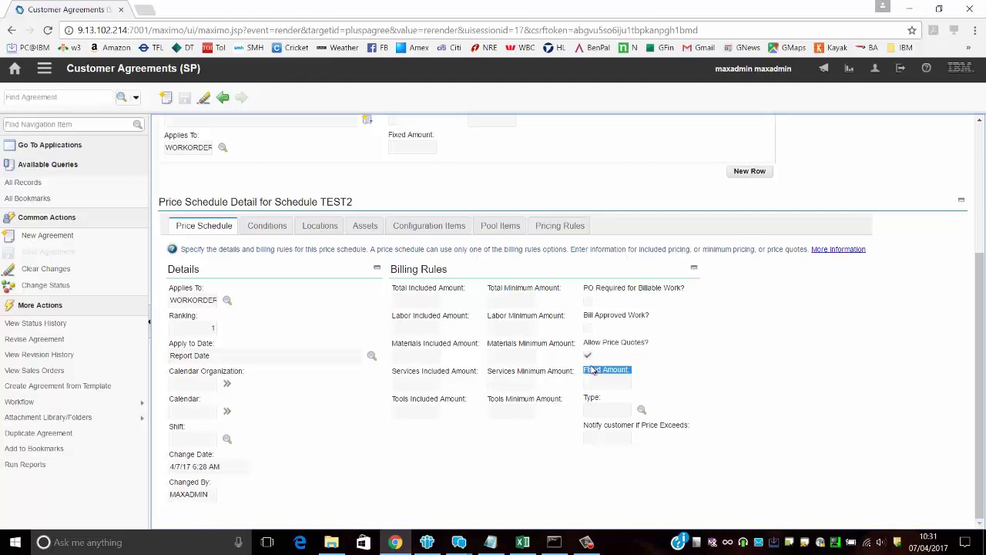
{"action": "left_click", "coordinate": [592, 370]}
{"action": "scroll", "coordinate": [609, 360], "scroll_direction": "up", "scroll_amount": 3}
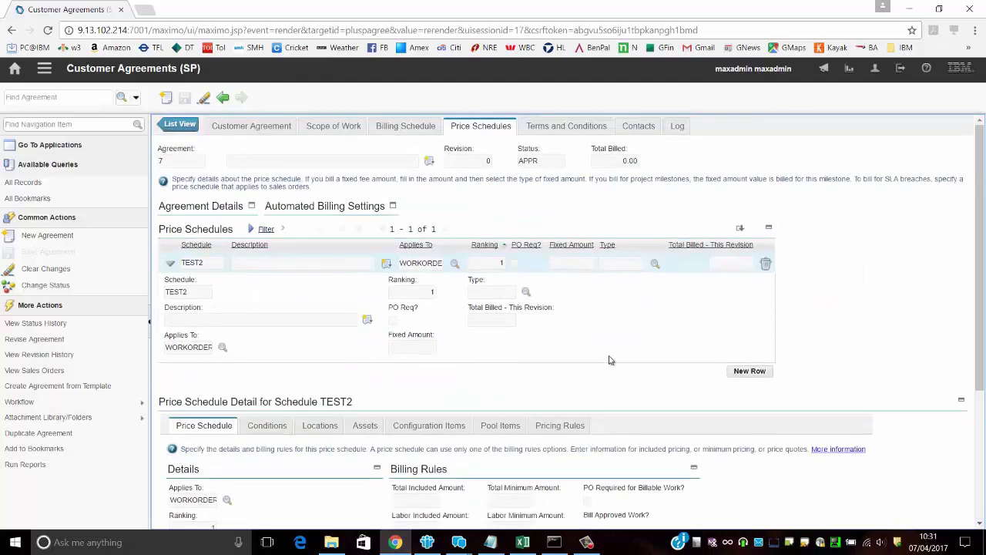
Reopen work order 1215 for customer C1 in Work Order Tracking
{"action": "left_click", "coordinate": [44, 69]}
{"action": "type", "text": "1215"}
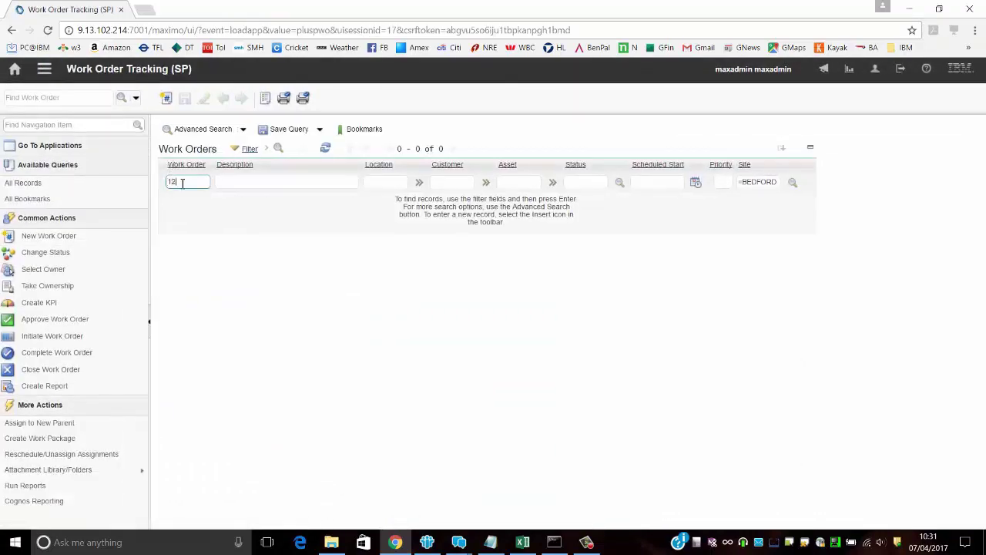
{"action": "key", "text": "Return"}
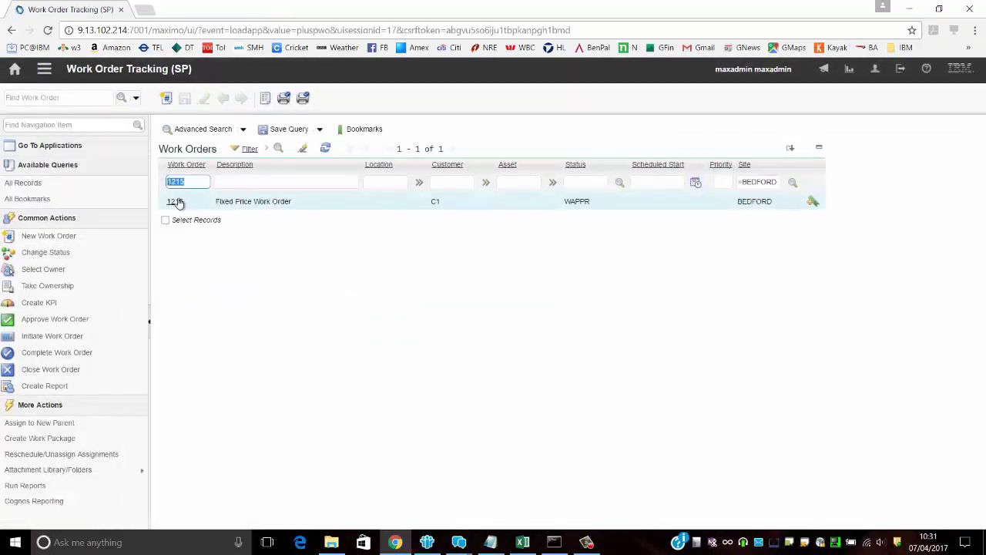
{"action": "left_click", "coordinate": [175, 201]}
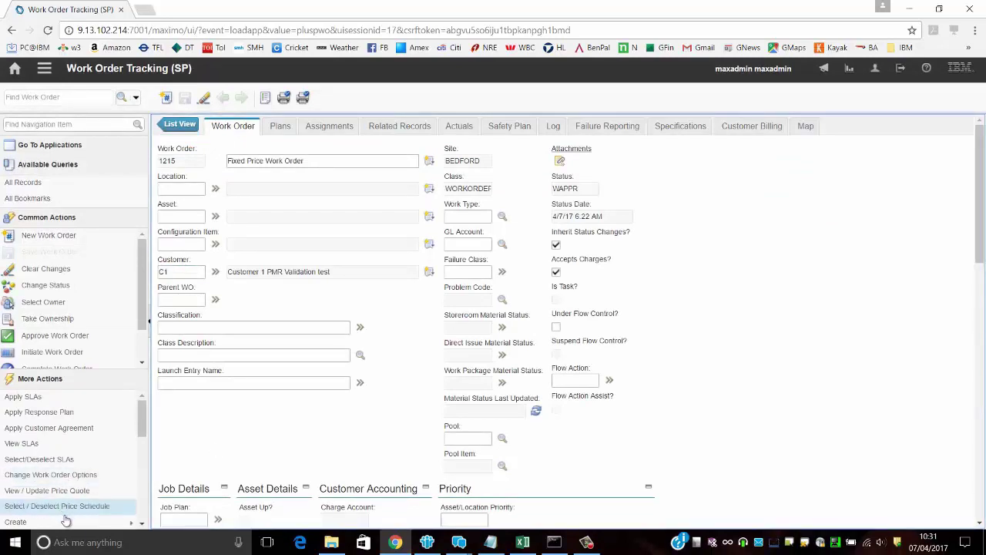
{"action": "scroll", "coordinate": [70, 512], "scroll_direction": "down", "scroll_amount": 2}
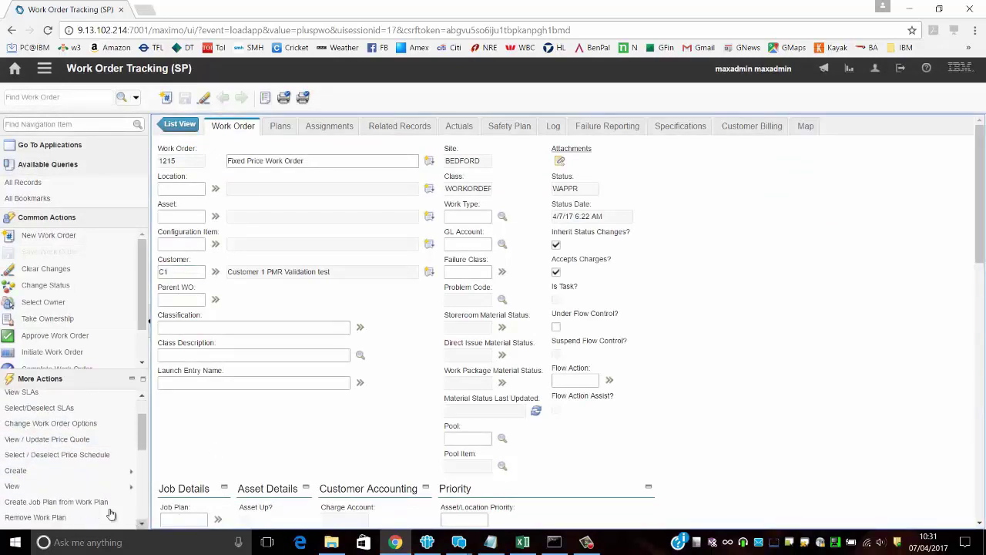
Add a price schedule row for agreement 7's TEST2 schedule and confirm it
{"action": "left_click", "coordinate": [75, 455]}
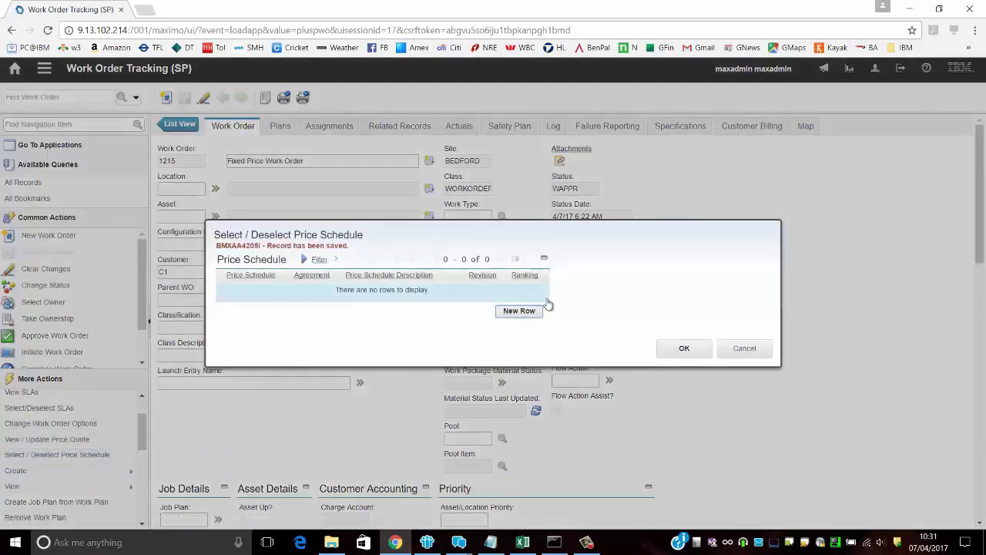
{"action": "left_click", "coordinate": [521, 311]}
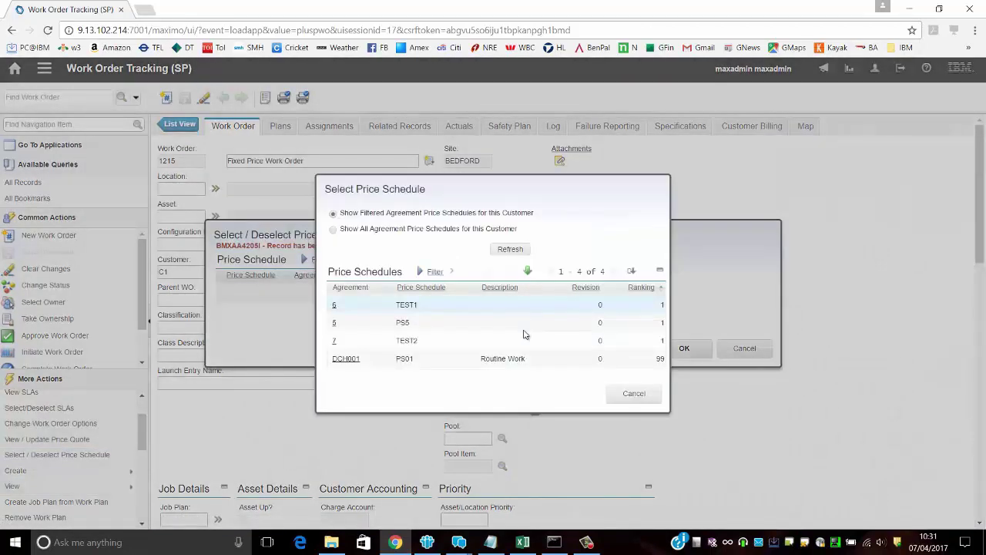
{"action": "left_click", "coordinate": [336, 344]}
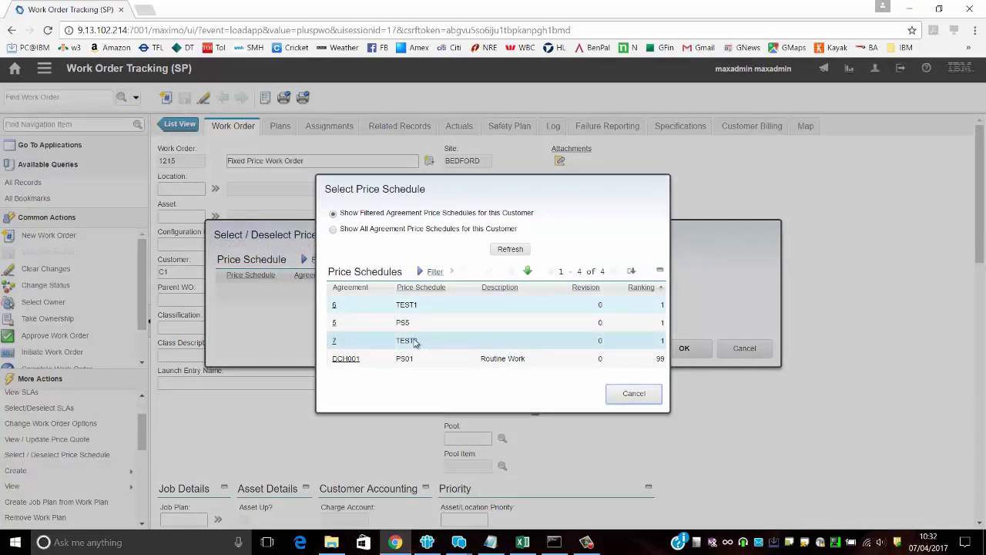
{"action": "left_click", "coordinate": [336, 344]}
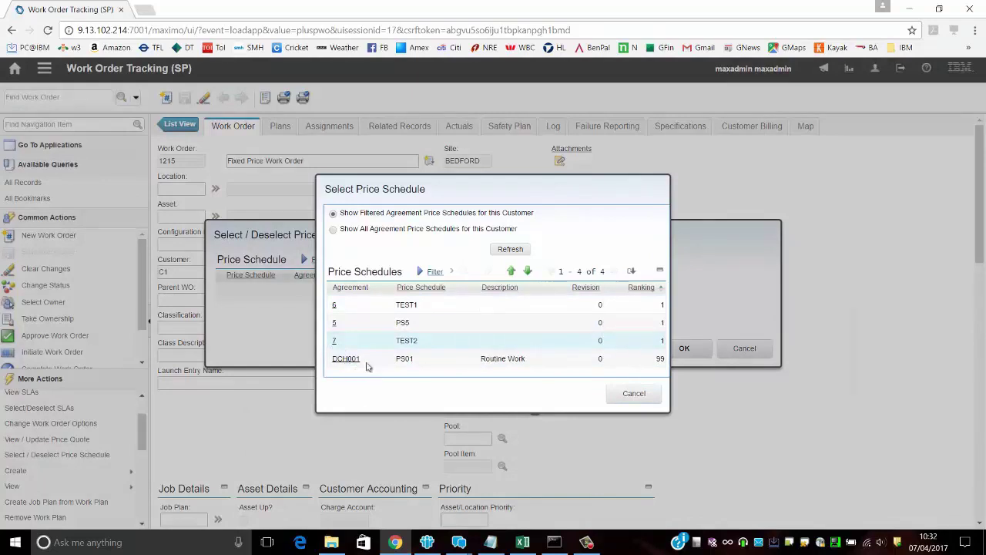
{"action": "left_click", "coordinate": [333, 343]}
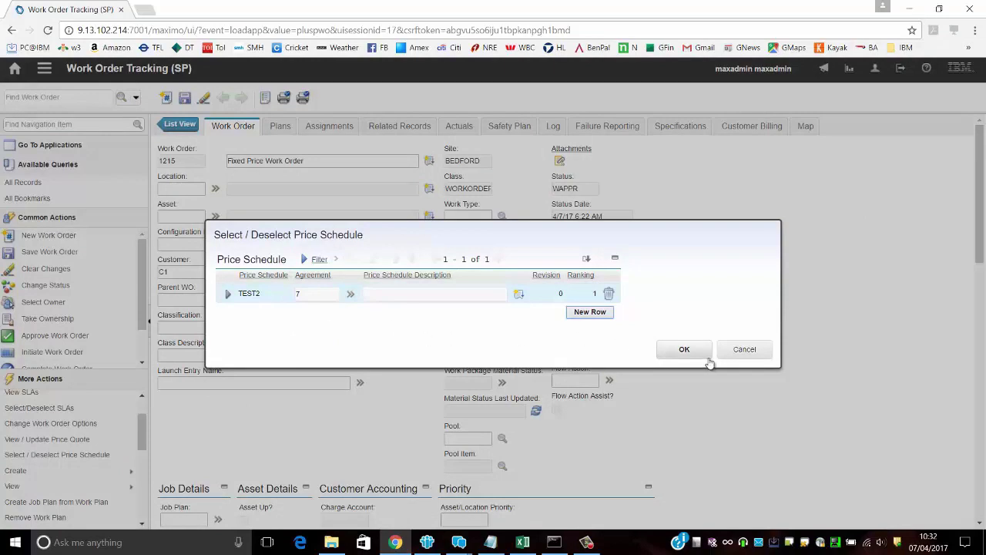
{"action": "left_click", "coordinate": [684, 349]}
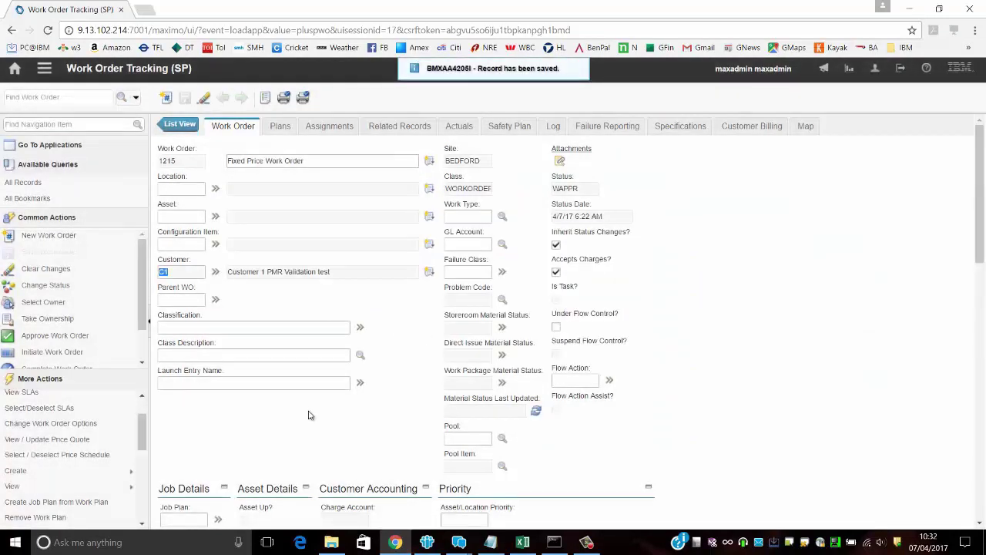
Set the price quote to quote type FIXED with quoted price 1000
{"action": "left_click", "coordinate": [62, 446]}
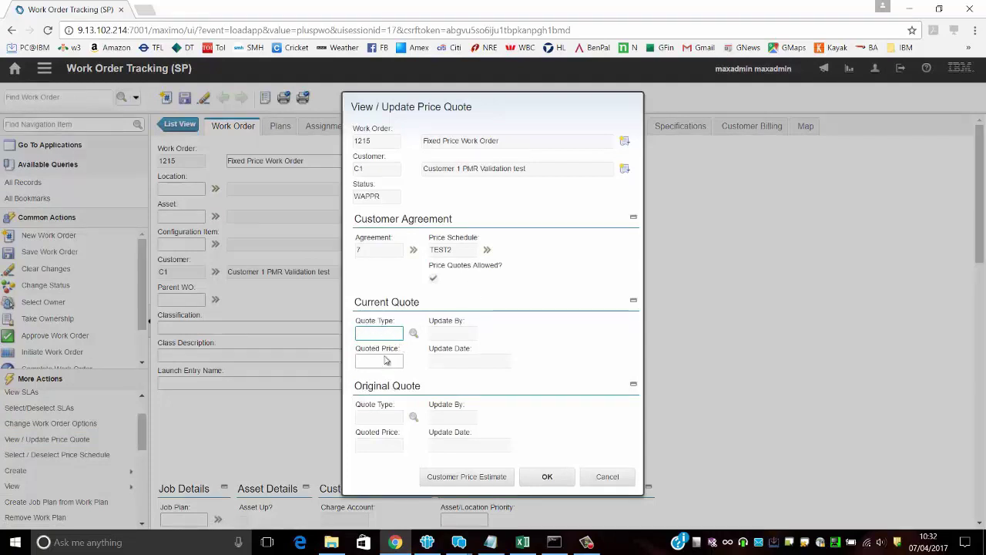
{"action": "left_click", "coordinate": [414, 333]}
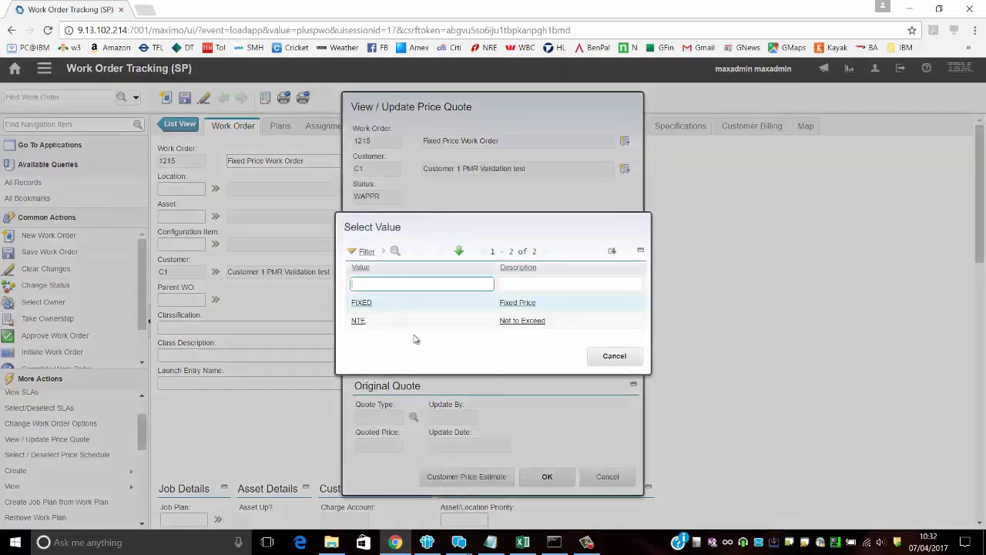
{"action": "left_click", "coordinate": [365, 304]}
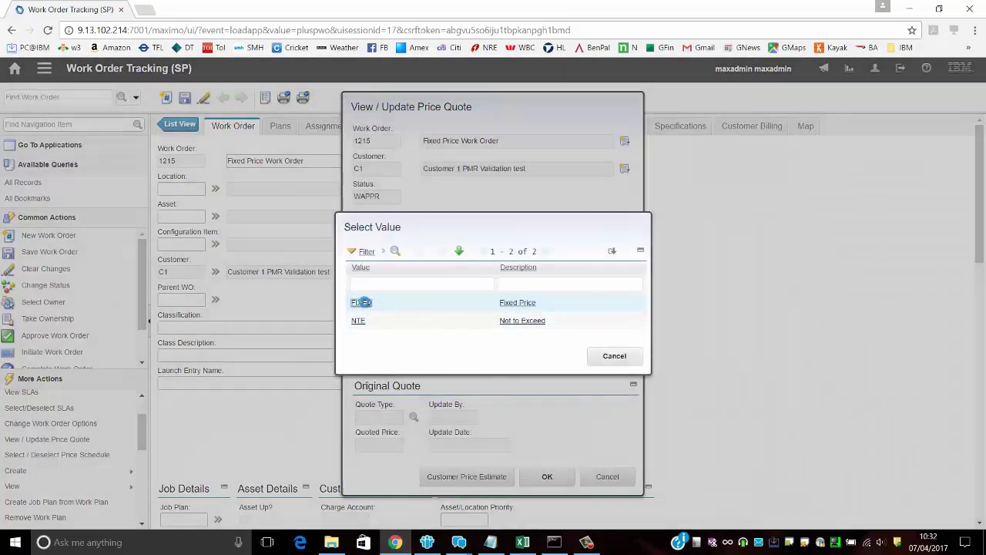
{"action": "left_click", "coordinate": [389, 363]}
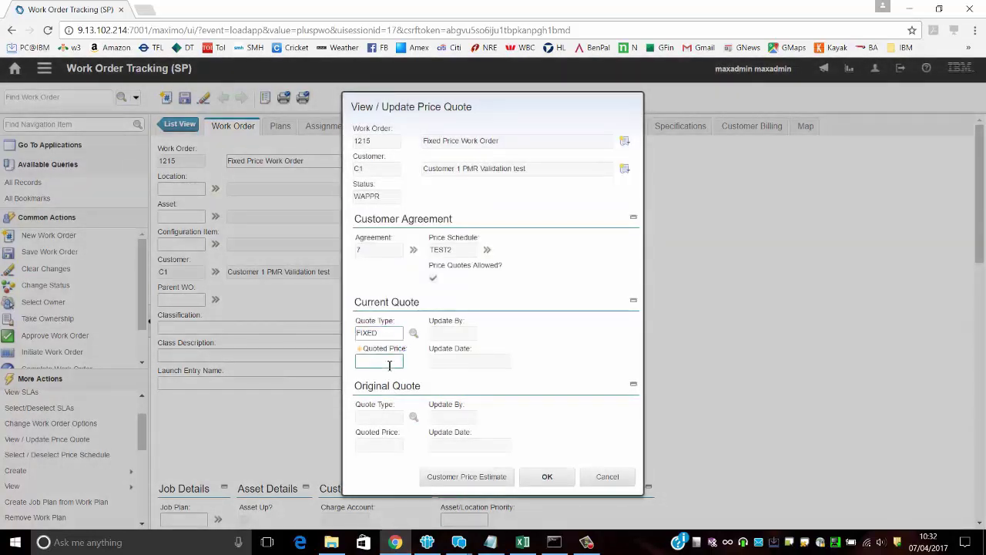
{"action": "type", "text": "5000"}
{"action": "key", "text": "Tab"}
{"action": "left_click", "coordinate": [575, 437]}
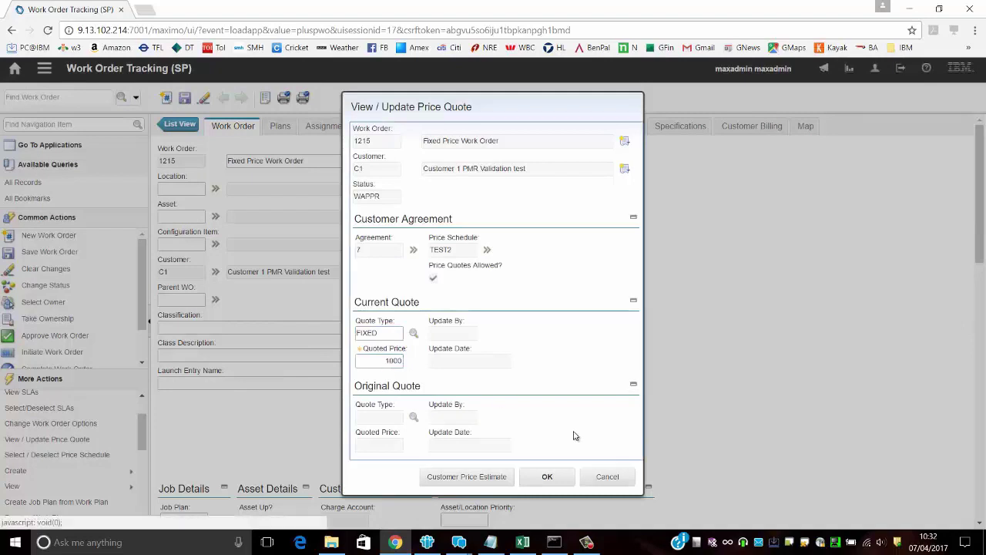
{"action": "left_click", "coordinate": [545, 477]}
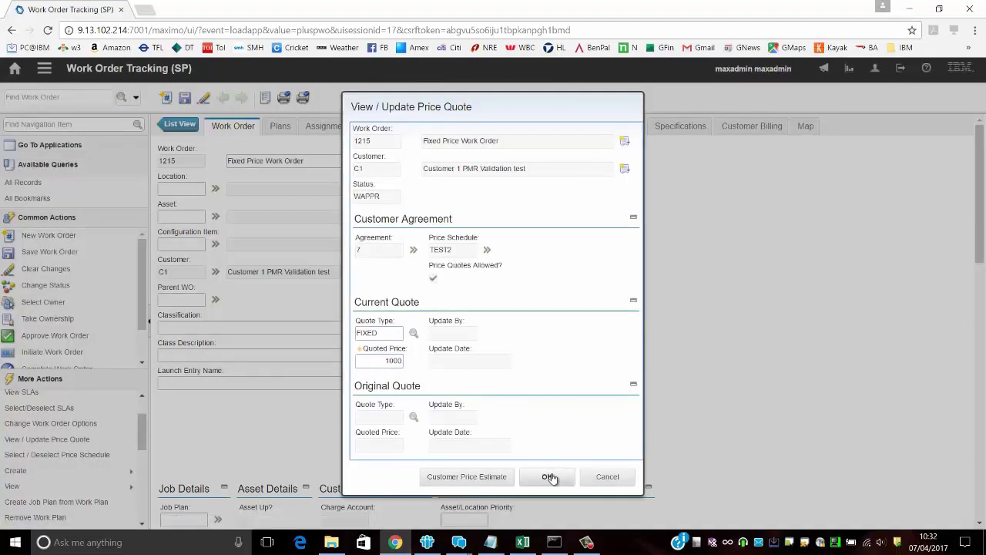